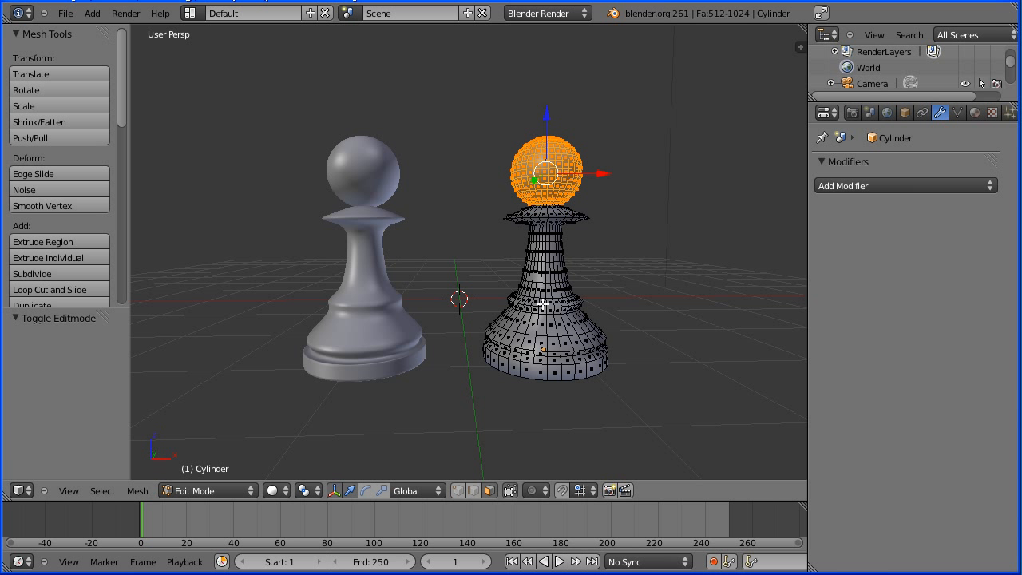
# Examine the left pawn's mesh in Edit Mode, then return it to Object Mode
pyautogui.click(226, 489)
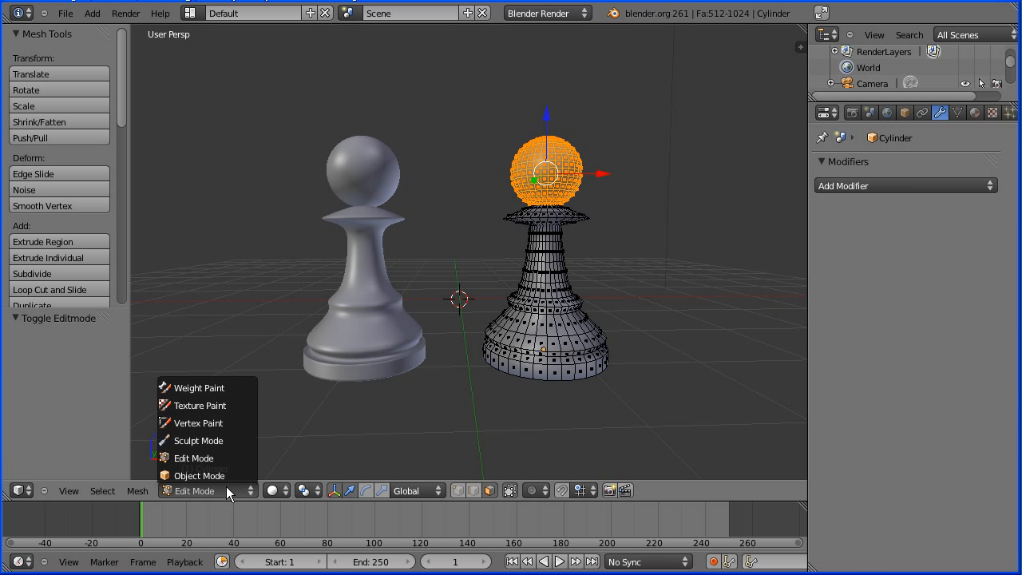
pyautogui.click(226, 476)
pyautogui.rightClick(390, 325)
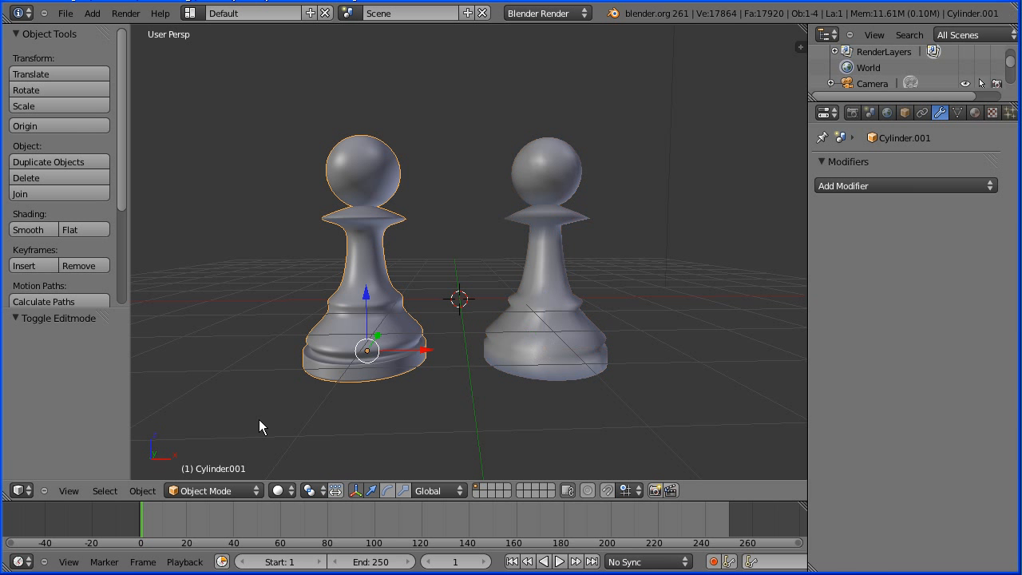
pyautogui.click(204, 489)
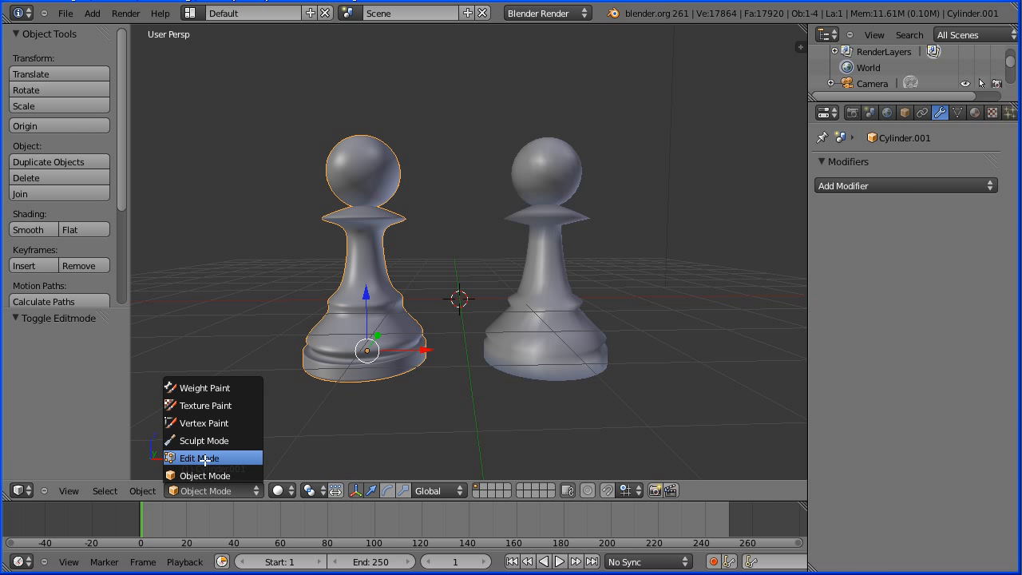
pyautogui.click(204, 460)
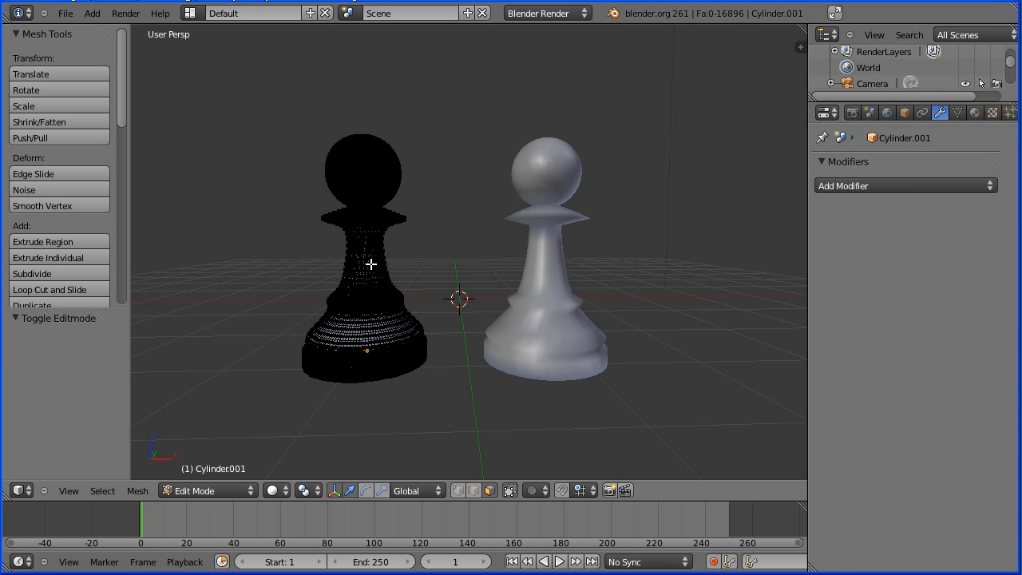
pyautogui.click(222, 488)
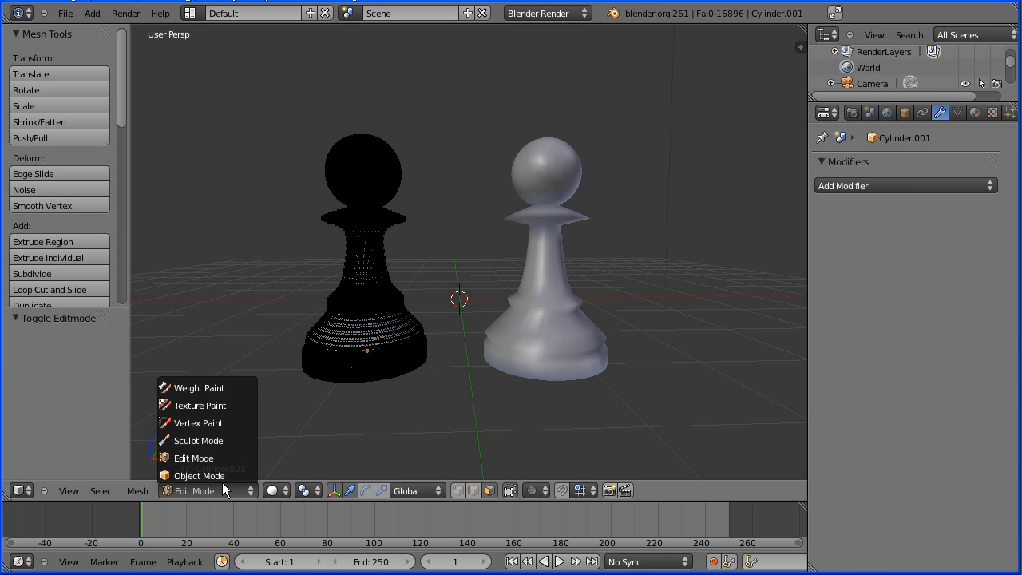
pyautogui.click(230, 471)
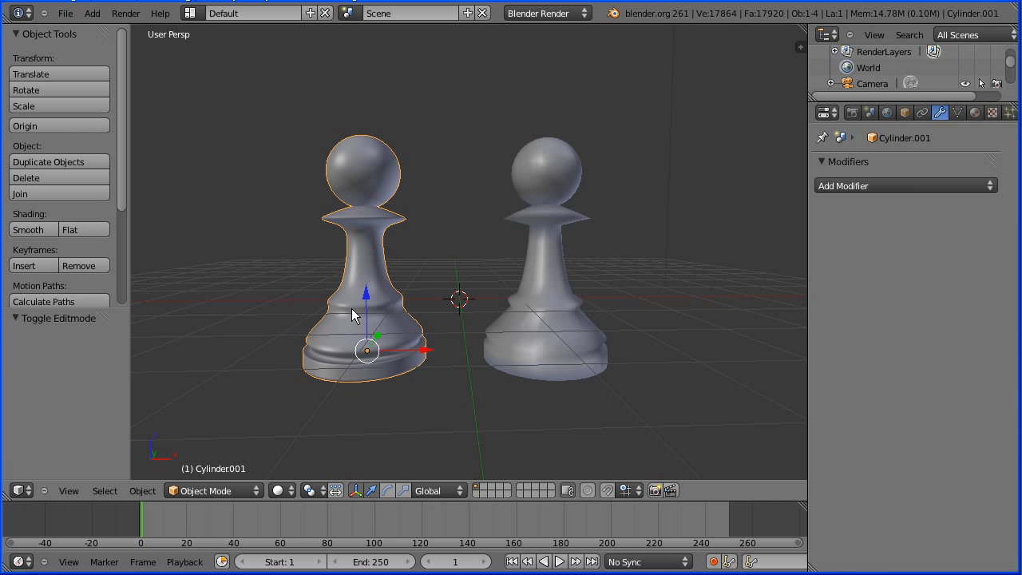
# Start a new file with the default scene
pyautogui.click(65, 13)
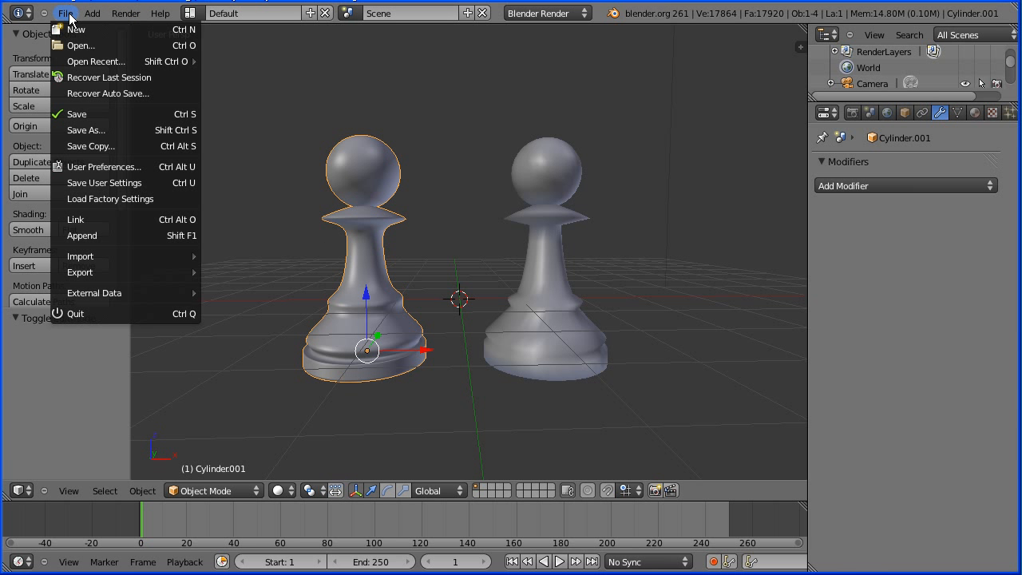
pyautogui.click(75, 30)
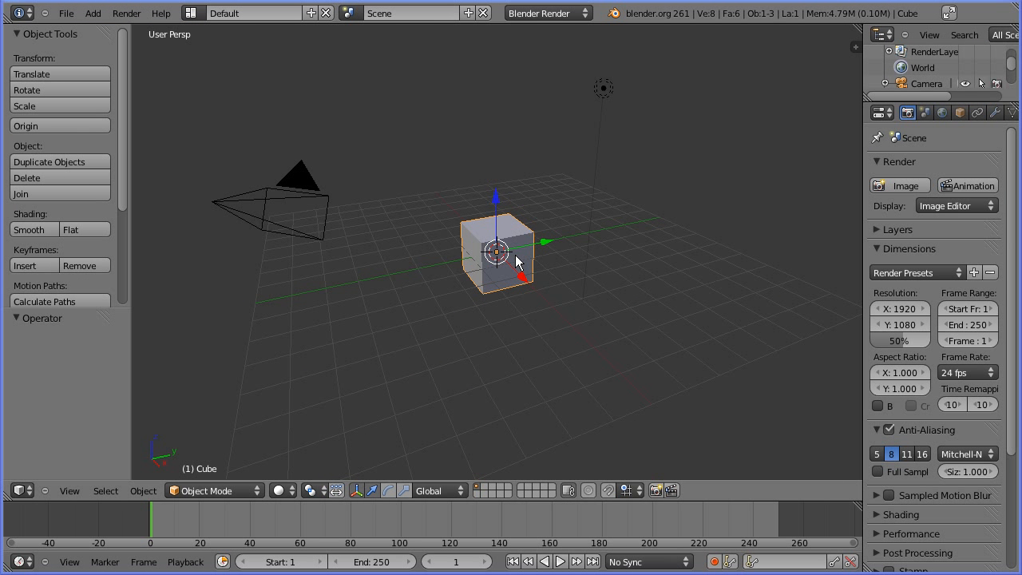
# Enable background images for the 3D view and load chess-pieces.jpg from the chess folder as the reference
pyautogui.click(855, 47)
pyautogui.moveTo(854, 193); pyautogui.dragTo(853, 295)
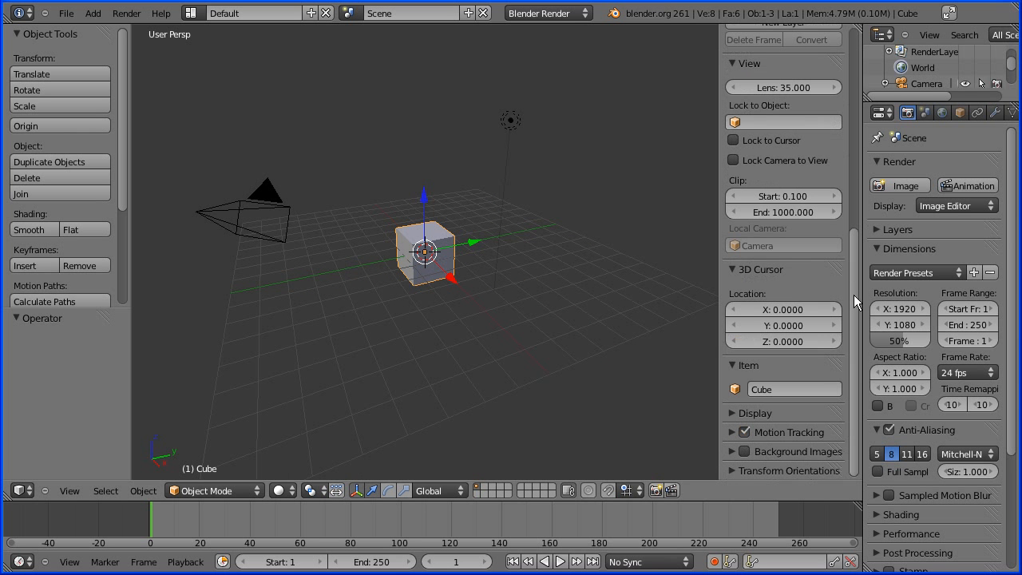
pyautogui.click(731, 452)
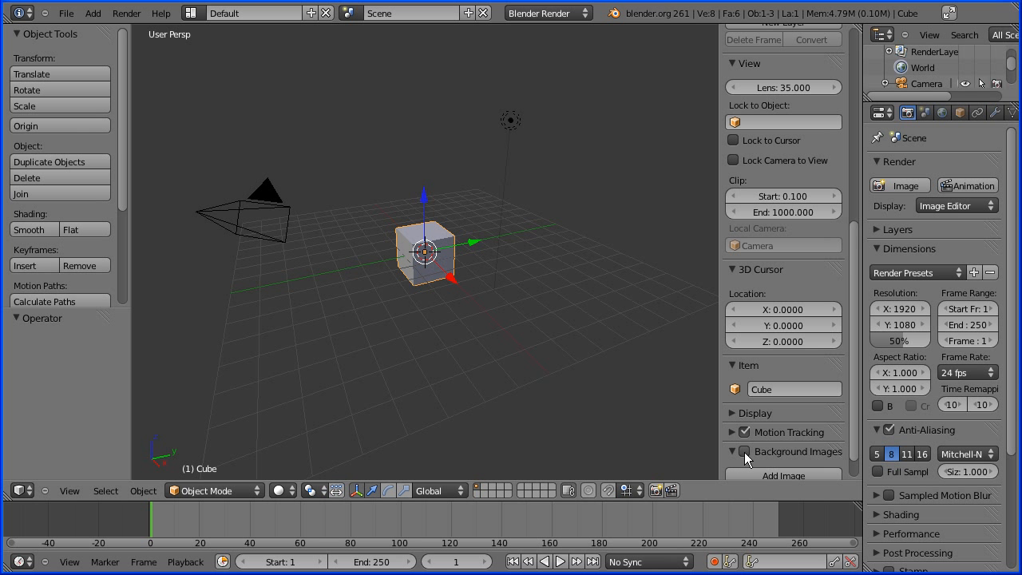
pyautogui.click(744, 451)
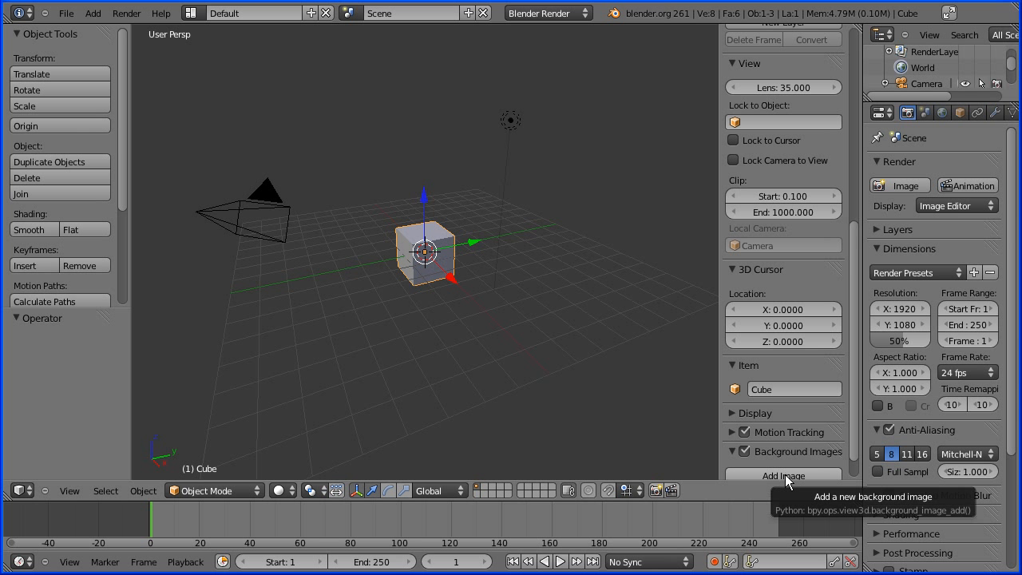
pyautogui.click(783, 475)
pyautogui.moveTo(857, 404); pyautogui.dragTo(858, 476)
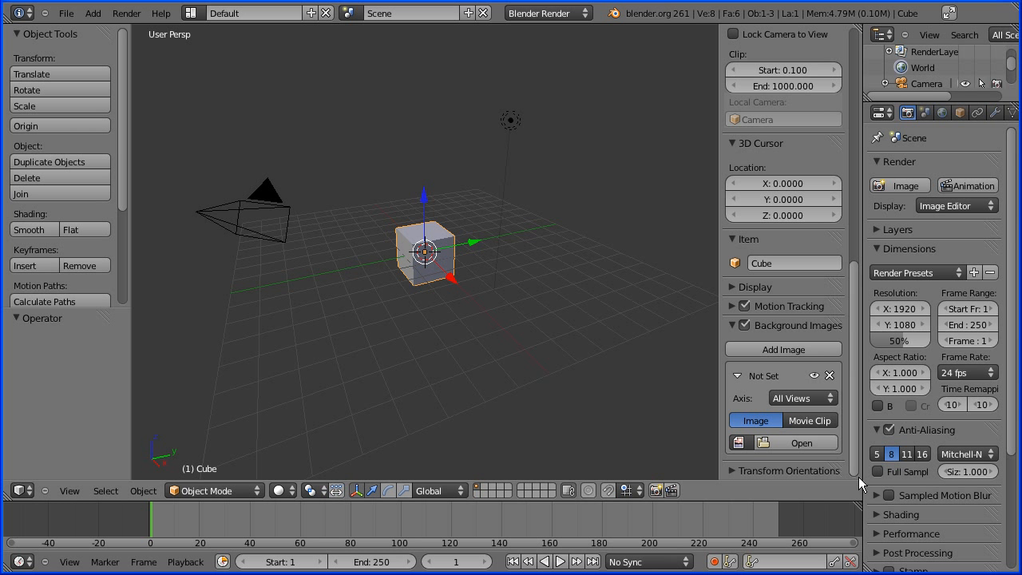
pyautogui.click(799, 448)
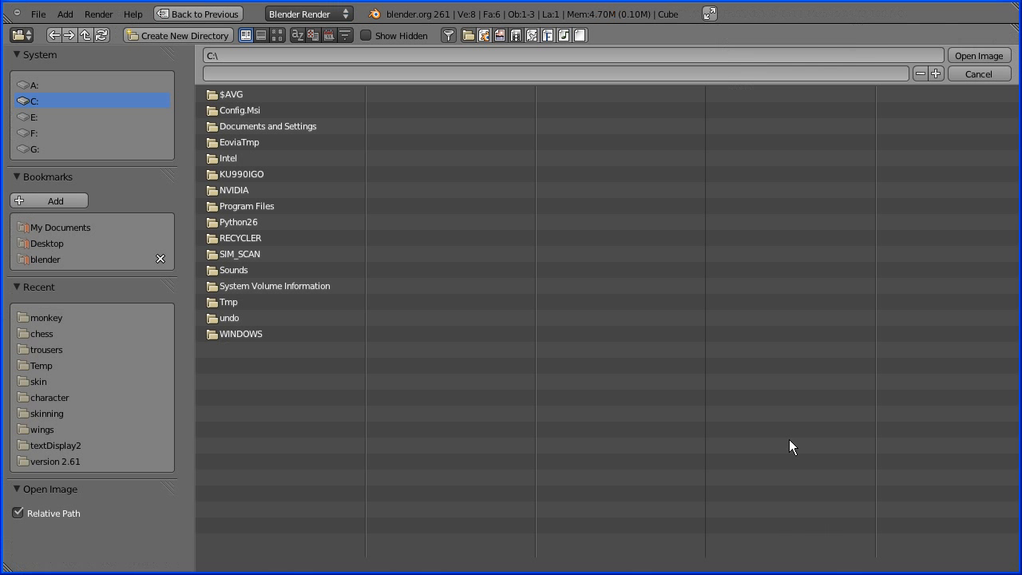
pyautogui.click(32, 336)
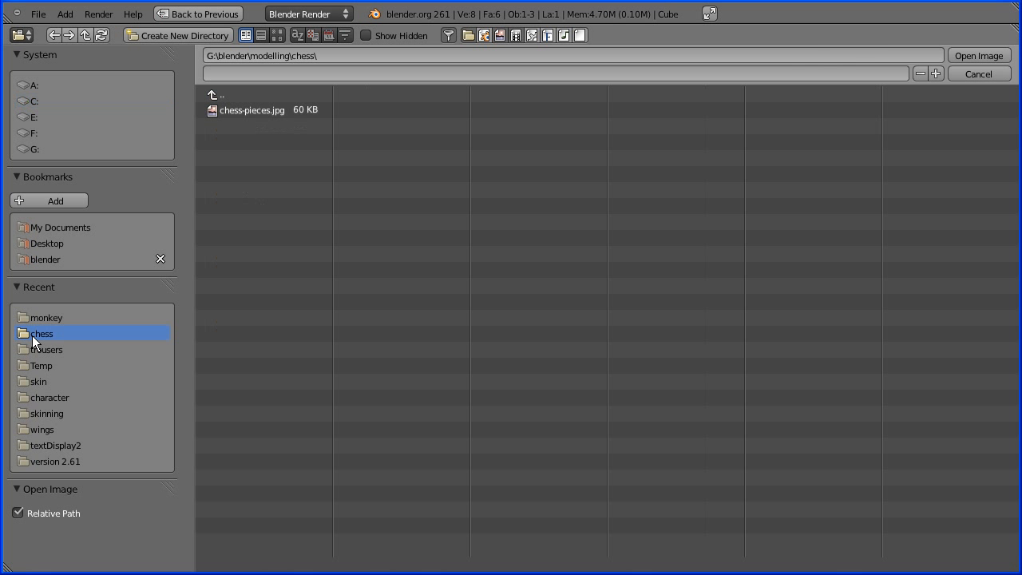
pyautogui.click(225, 108)
pyautogui.click(984, 56)
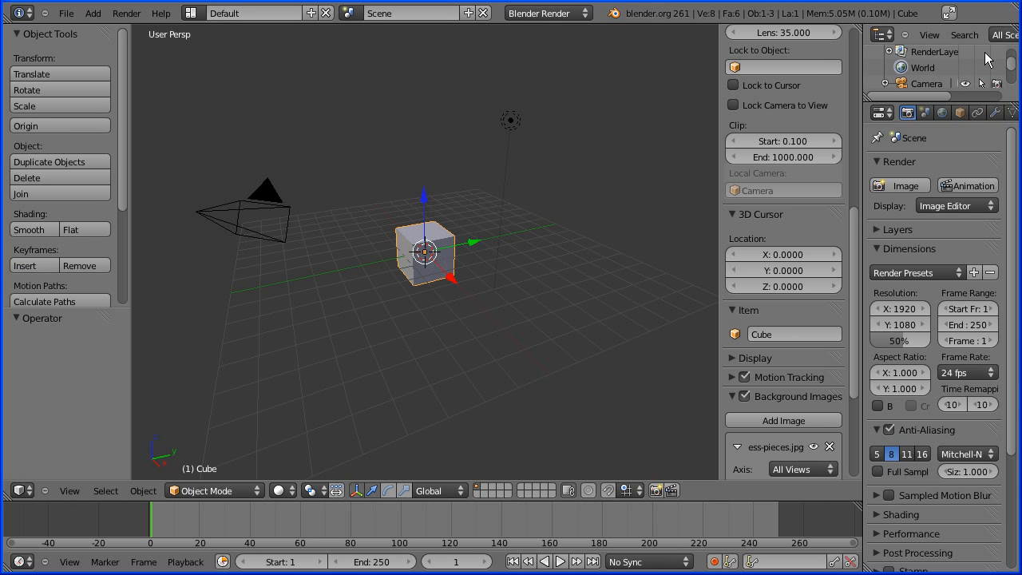
# Show the scene in an orthographic front view so the reference image is displayed
pyautogui.click(69, 490)
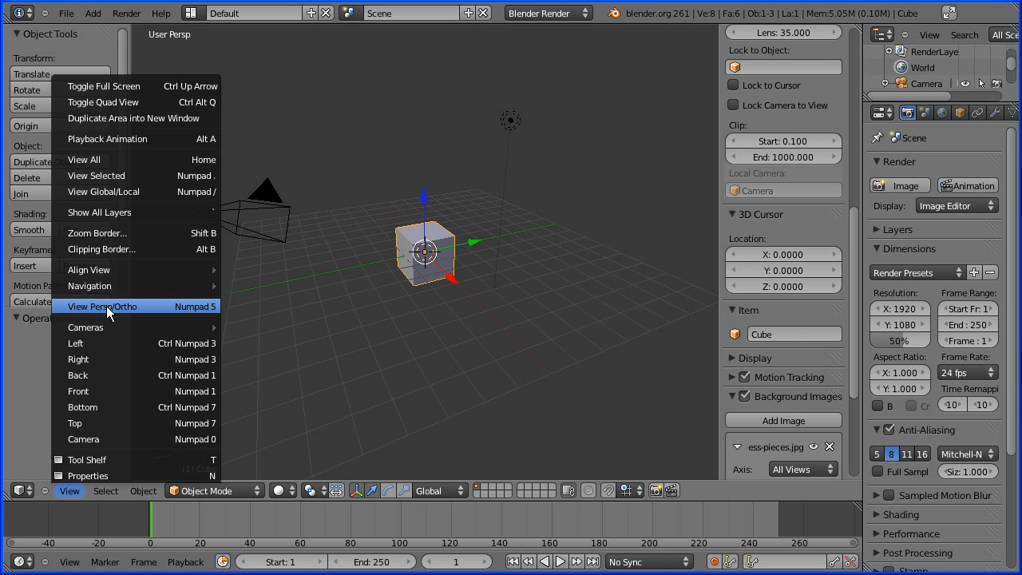
pyautogui.click(106, 306)
pyautogui.click(70, 490)
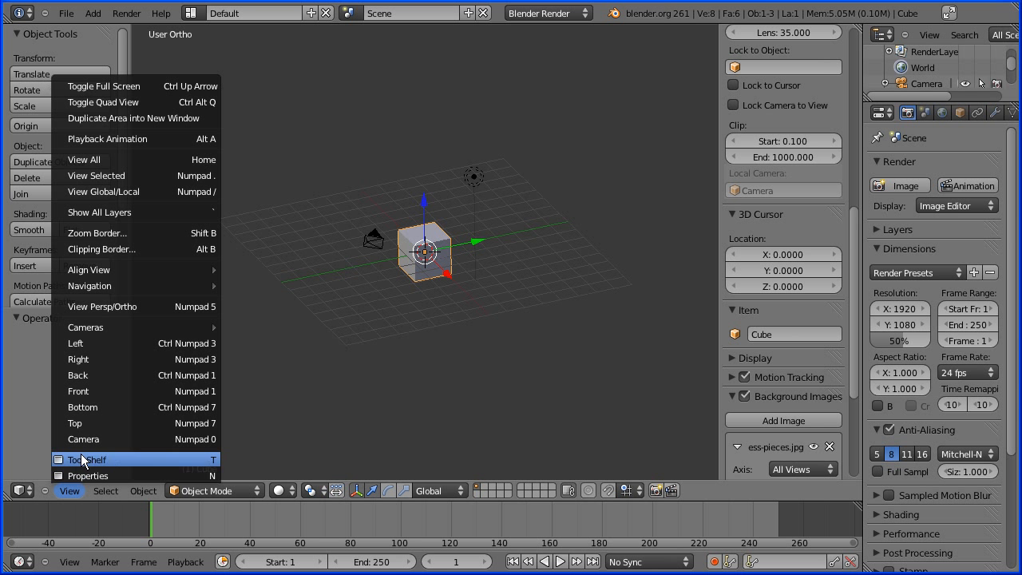
pyautogui.click(139, 395)
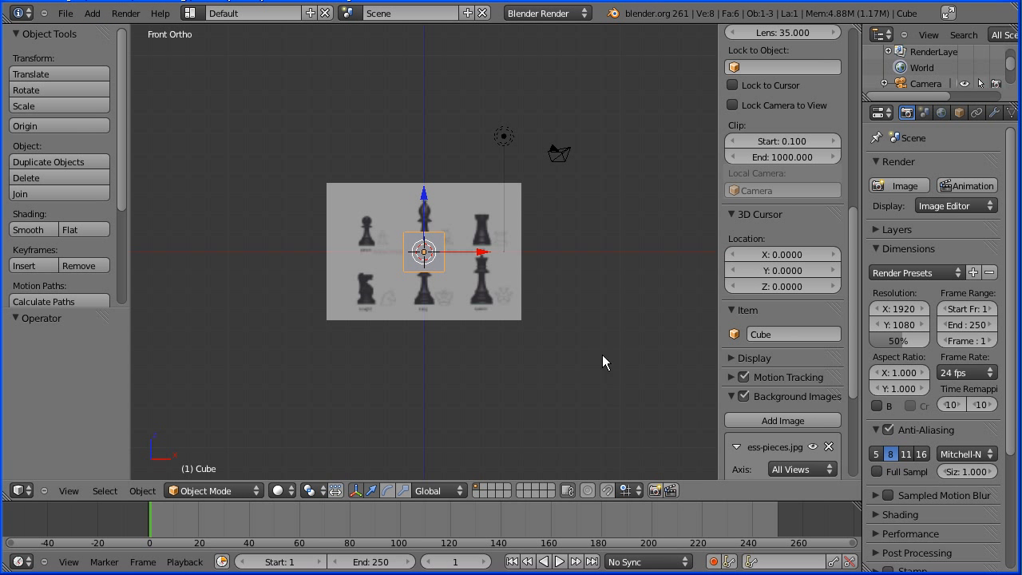
pyautogui.scroll(6, 615, 354)
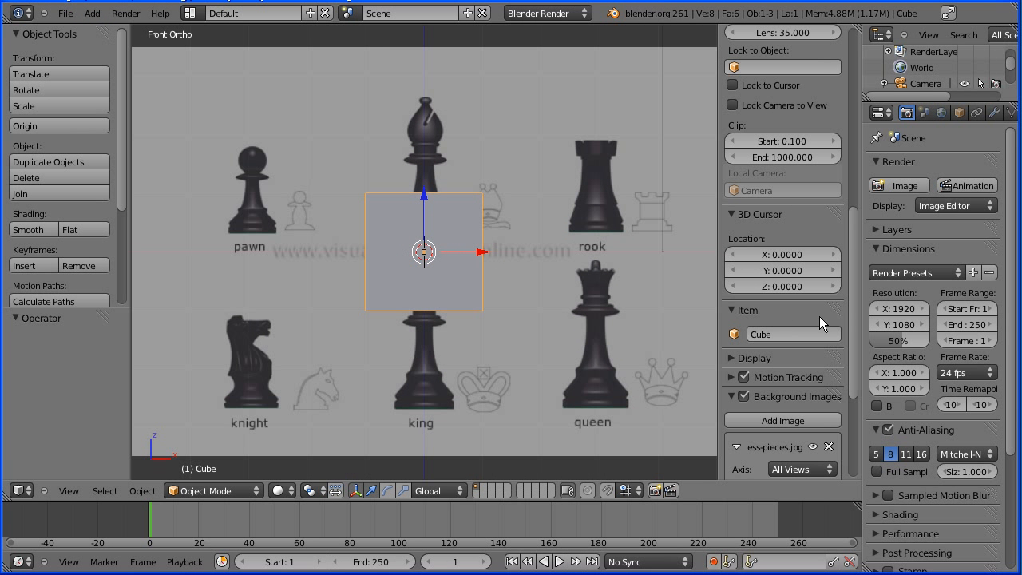
# Enlarge the background image to size 12.760 with offset X 7.682, Y -2.960, and switch the viewport to Wireframe shading
pyautogui.moveTo(853, 313); pyautogui.dragTo(850, 415)
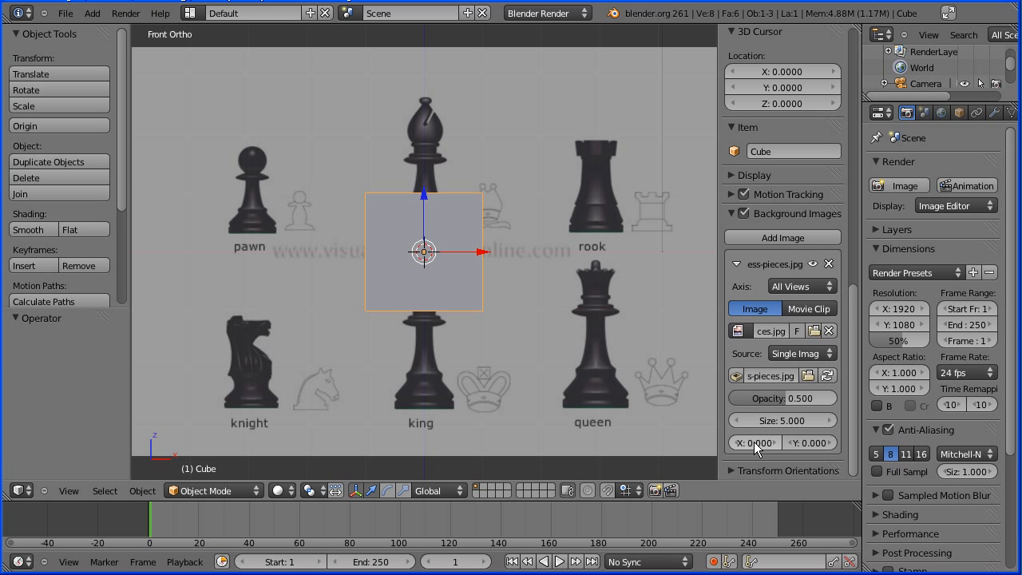
pyautogui.moveTo(754, 441); pyautogui.dragTo(803, 420)
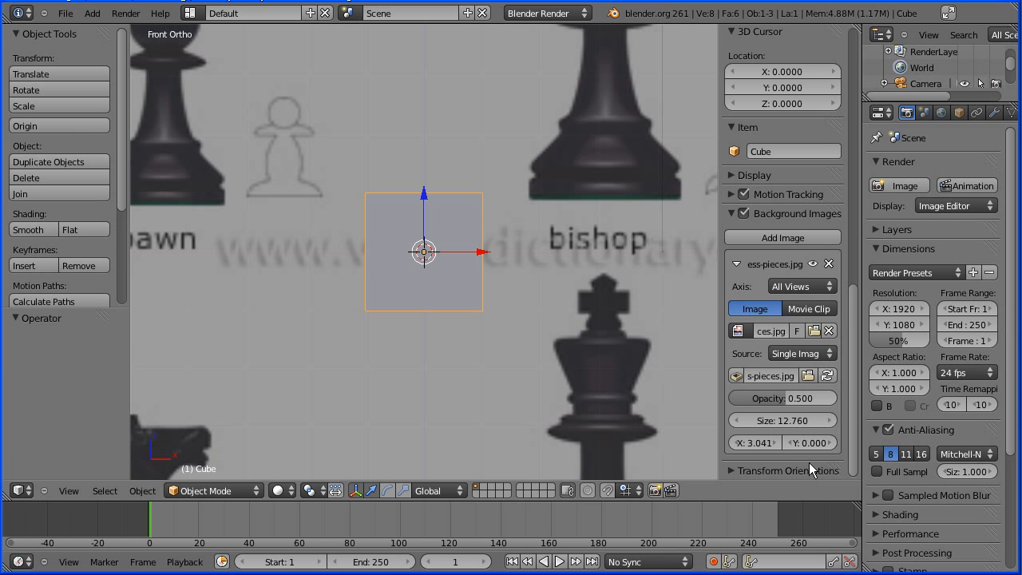
pyautogui.moveTo(810, 442); pyautogui.dragTo(766, 445)
pyautogui.click(283, 490)
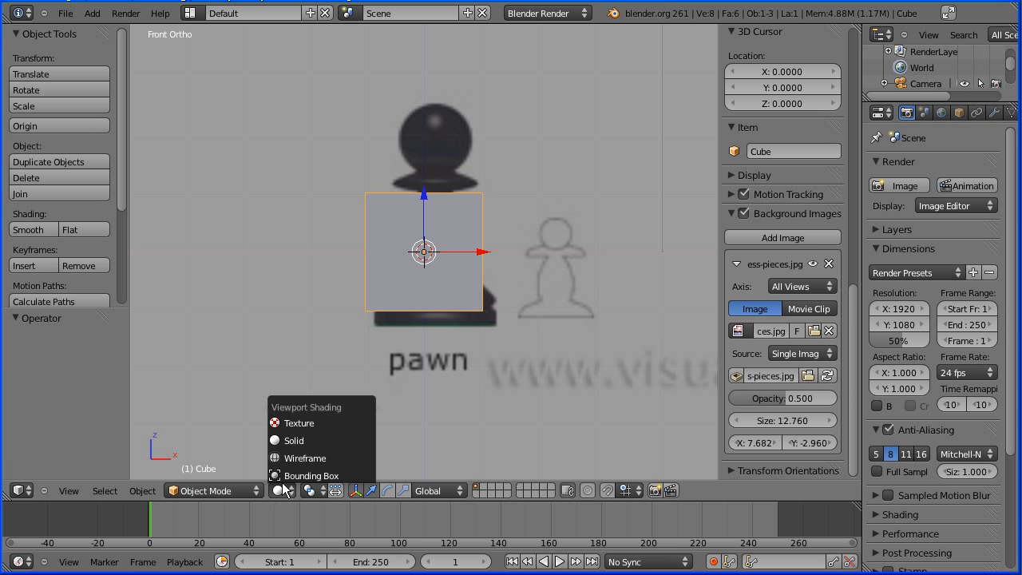
pyautogui.click(308, 456)
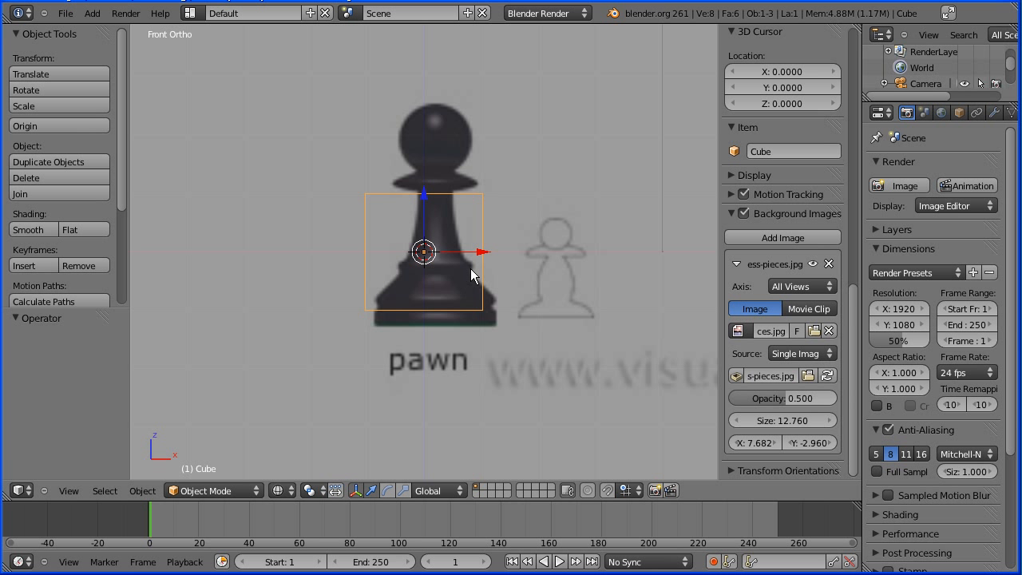
# Nudge the background image's offset to X 7.482 and Y -2.560 to align the pawn with the cube
pyautogui.click(774, 443)
pyautogui.click(735, 443)
pyautogui.click(735, 443)
pyautogui.click(736, 443)
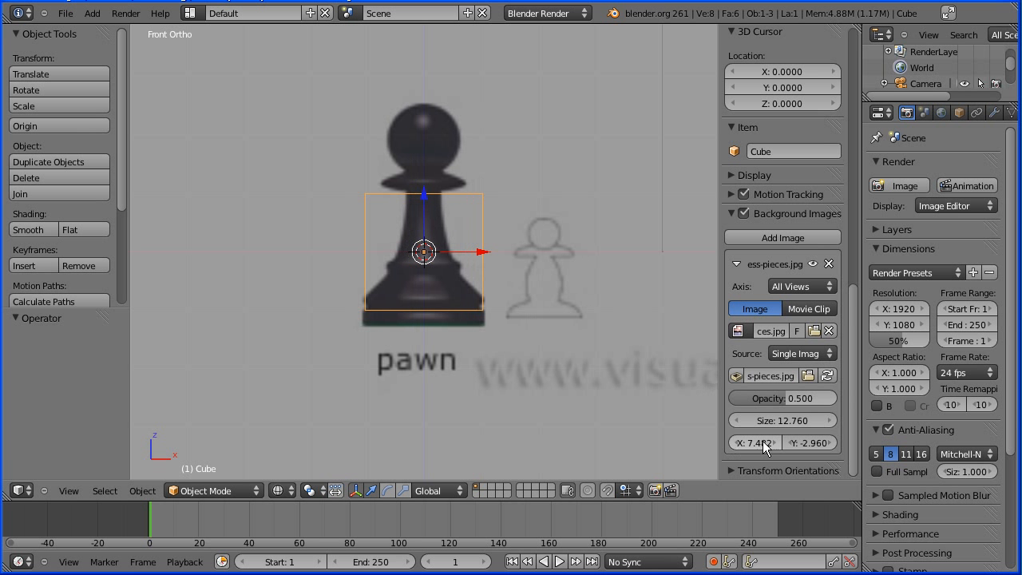
pyautogui.click(787, 442)
pyautogui.click(831, 442)
pyautogui.click(831, 442)
pyautogui.click(831, 442)
pyautogui.click(831, 442)
pyautogui.click(831, 442)
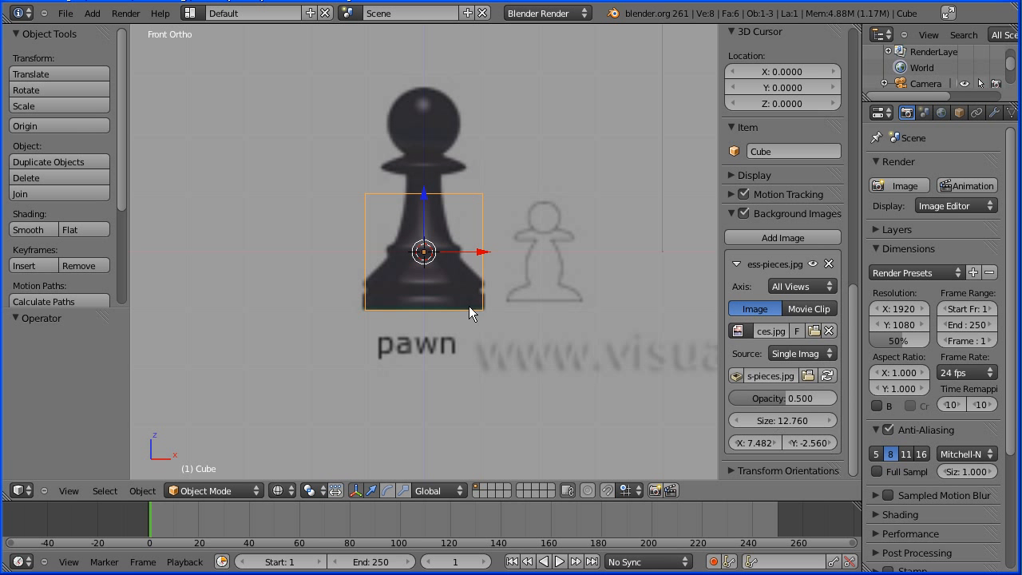
# Fit the pawn's base to the cube by setting the background image's size to 12.1, X offset to 7.1 and Y offset to -2.5
pyautogui.scroll(4, 549, 294)
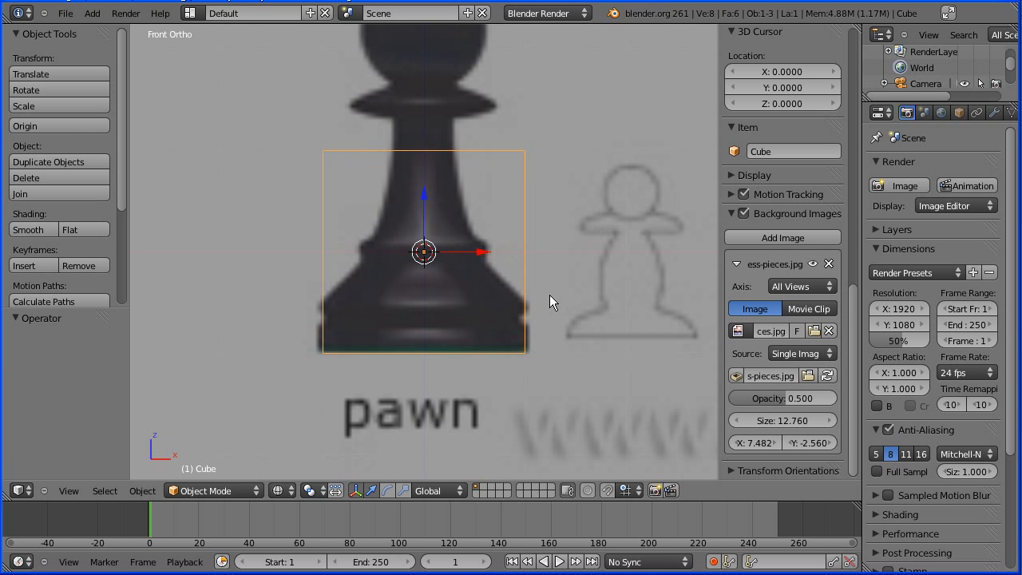
pyautogui.keyDown('shift'); pyautogui.moveTo(582, 117); pyautogui.dragTo(576, 218, button='middle'); pyautogui.keyUp('shift')
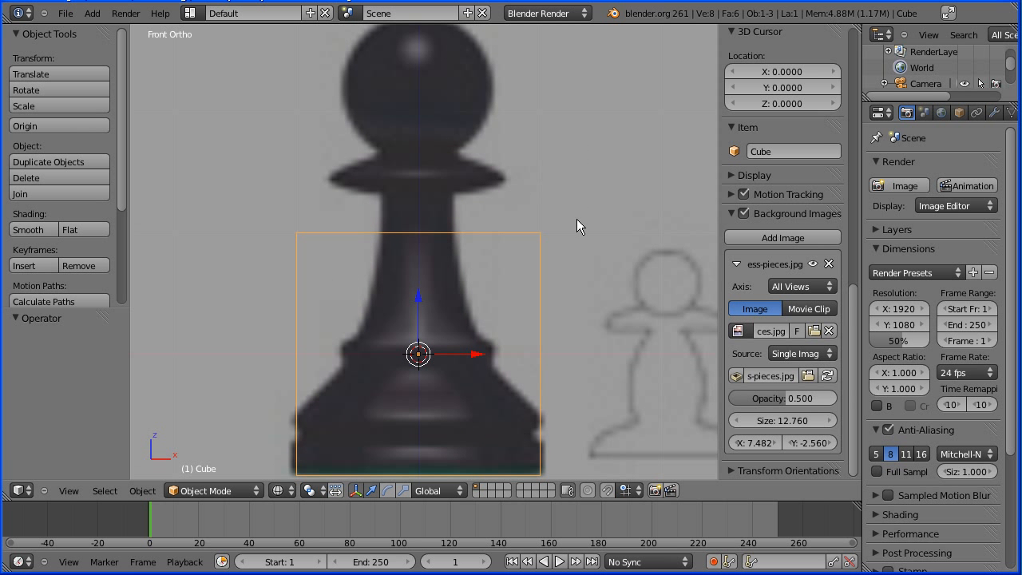
pyautogui.scroll(-1, 576, 219)
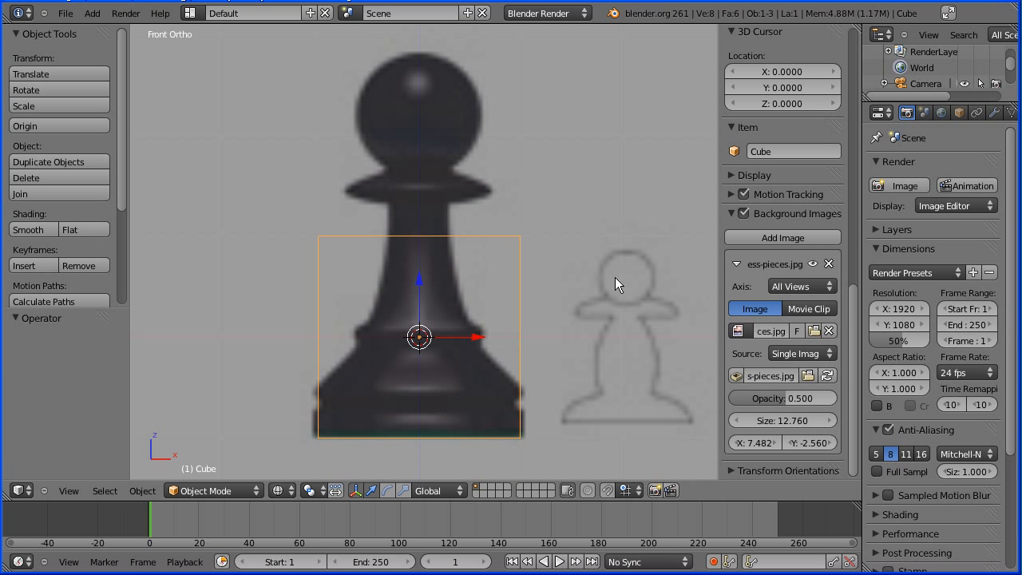
pyautogui.click(798, 422)
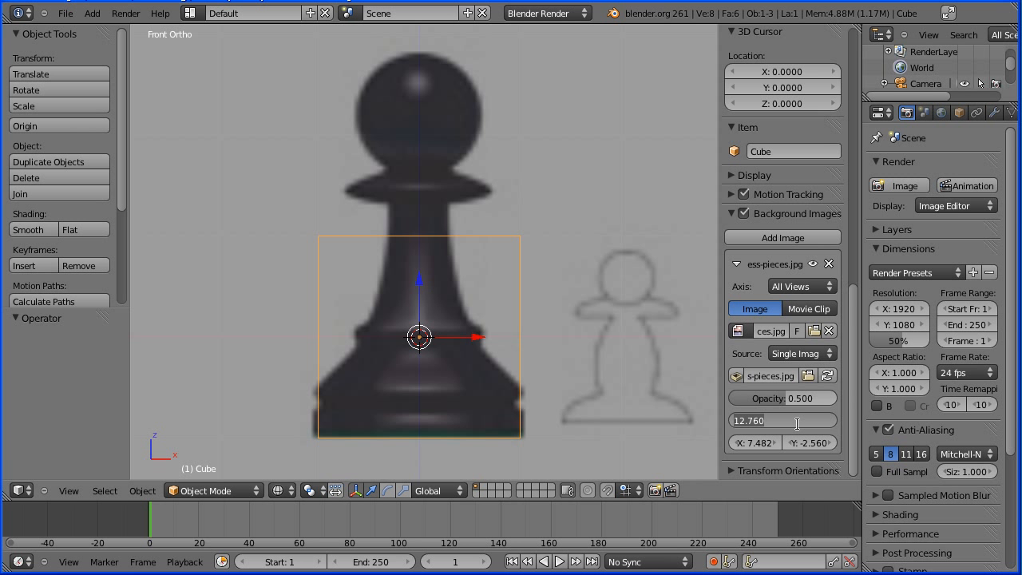
pyautogui.write('12.1')
pyautogui.press('Return')
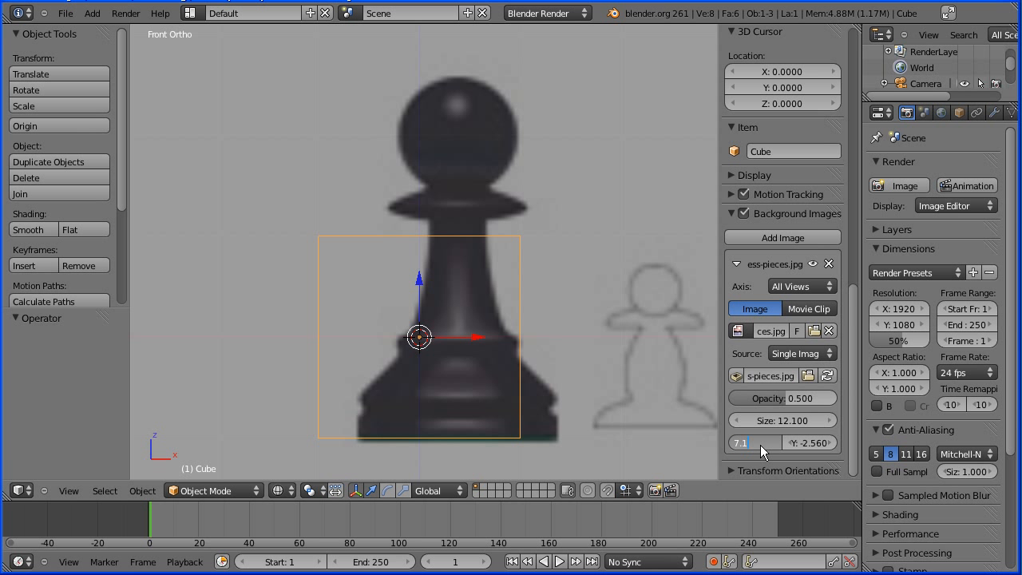
pyautogui.press('Return')
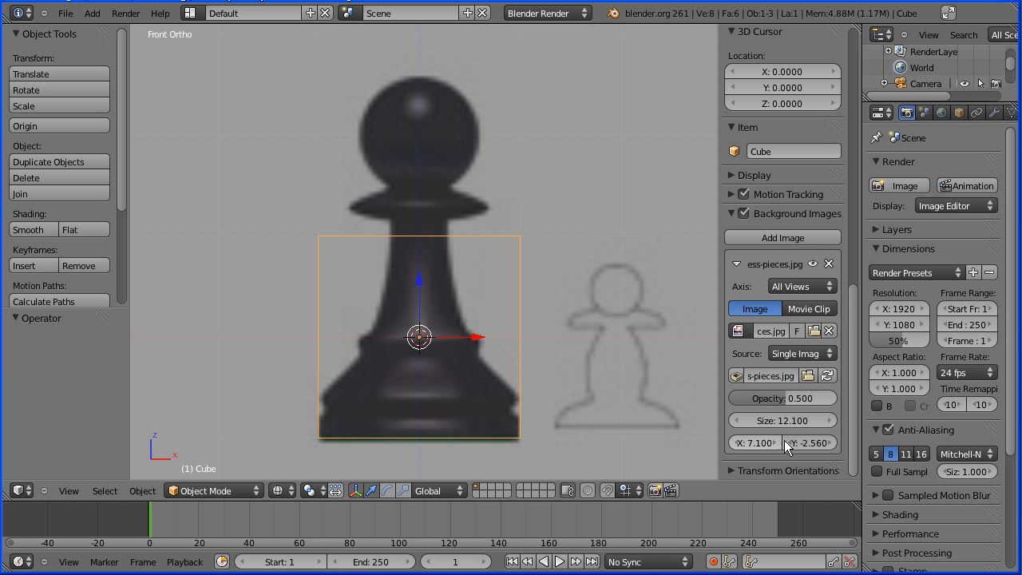
pyautogui.click(811, 444)
pyautogui.write('-2.5')
pyautogui.press('Return')
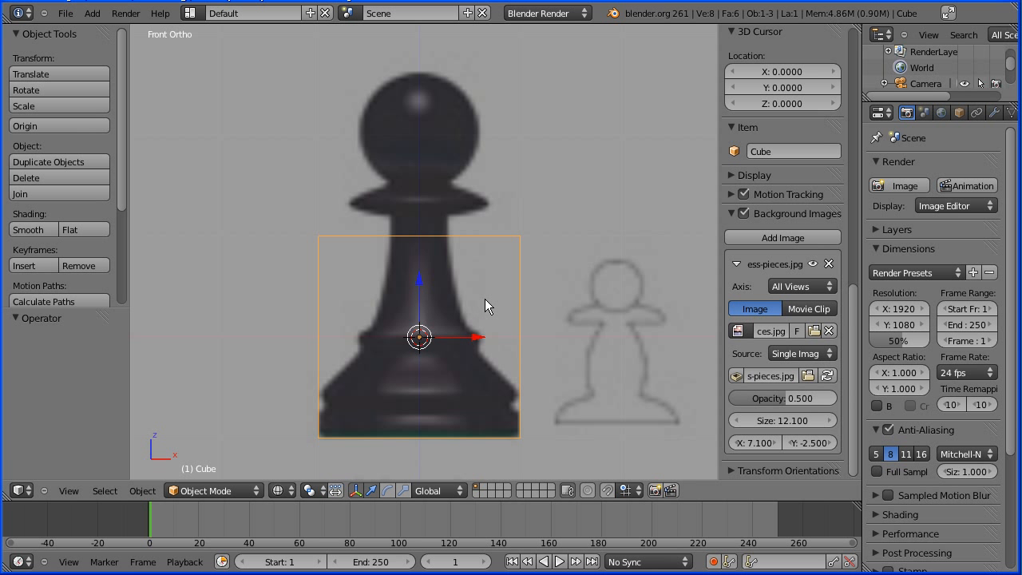
# Delete the default cube and add a cylinder mesh in its place
pyautogui.press('x')
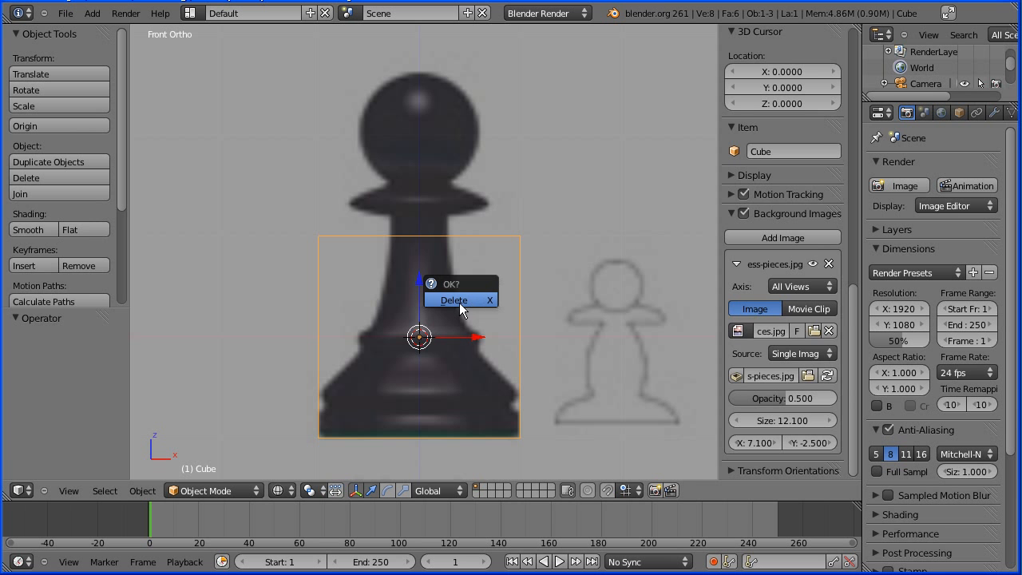
pyautogui.click(457, 300)
pyautogui.click(92, 14)
pyautogui.moveTo(101, 29)
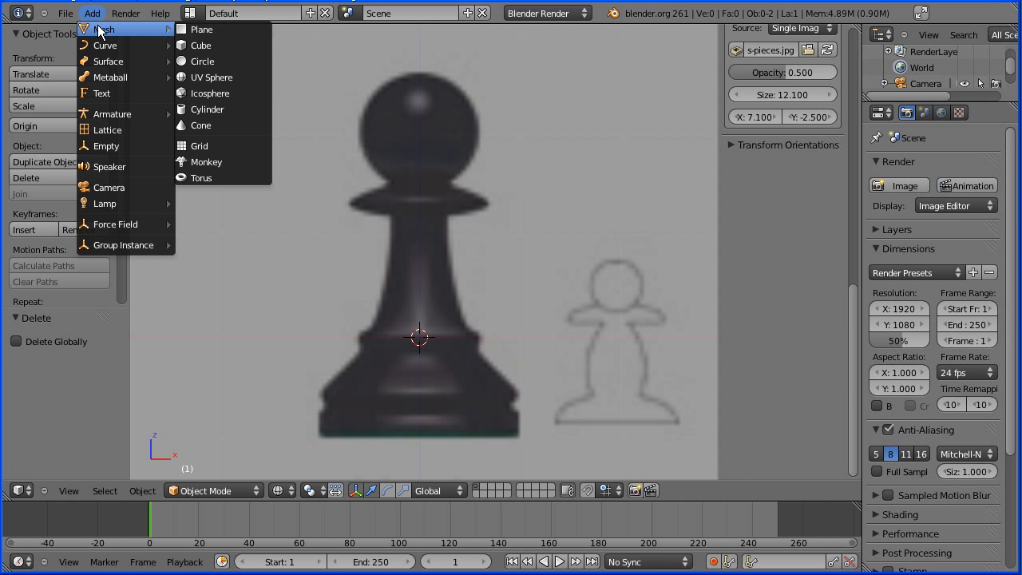
pyautogui.click(259, 109)
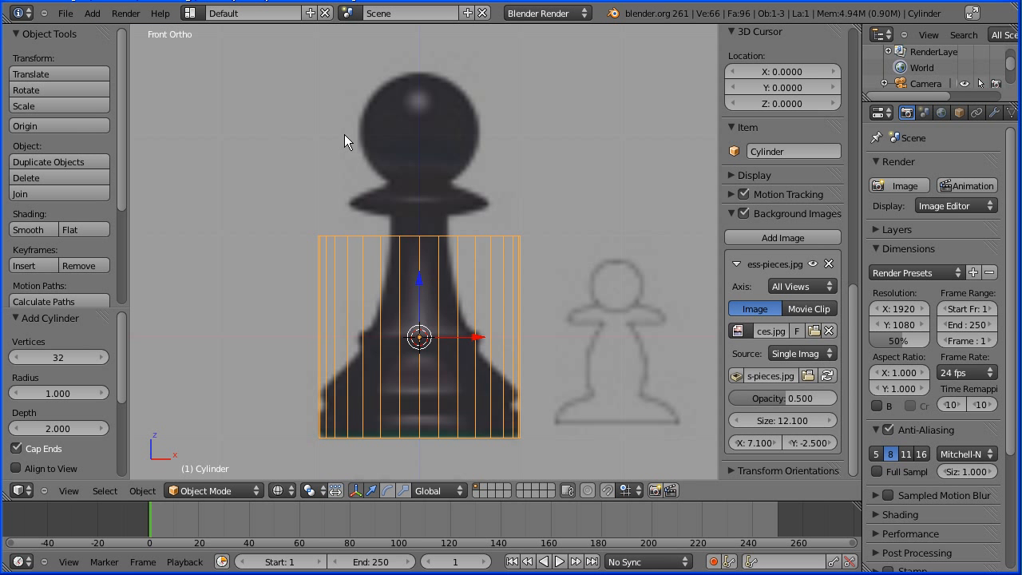
# Flatten the cylinder to about 0.114 along Z and lower it about 0.85 along Z onto the pawn's bottom rim
pyautogui.press('s')
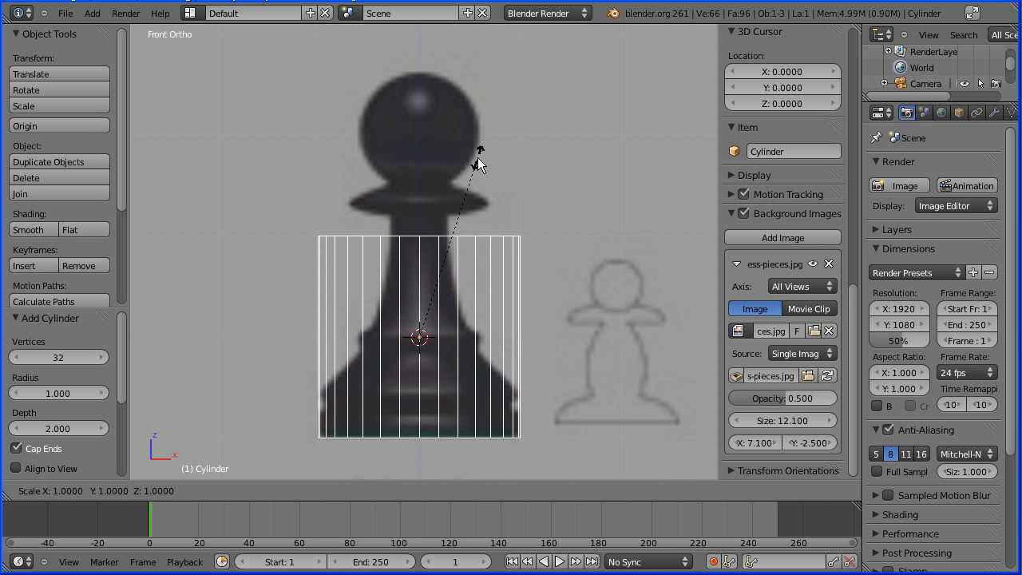
pyautogui.press('z')
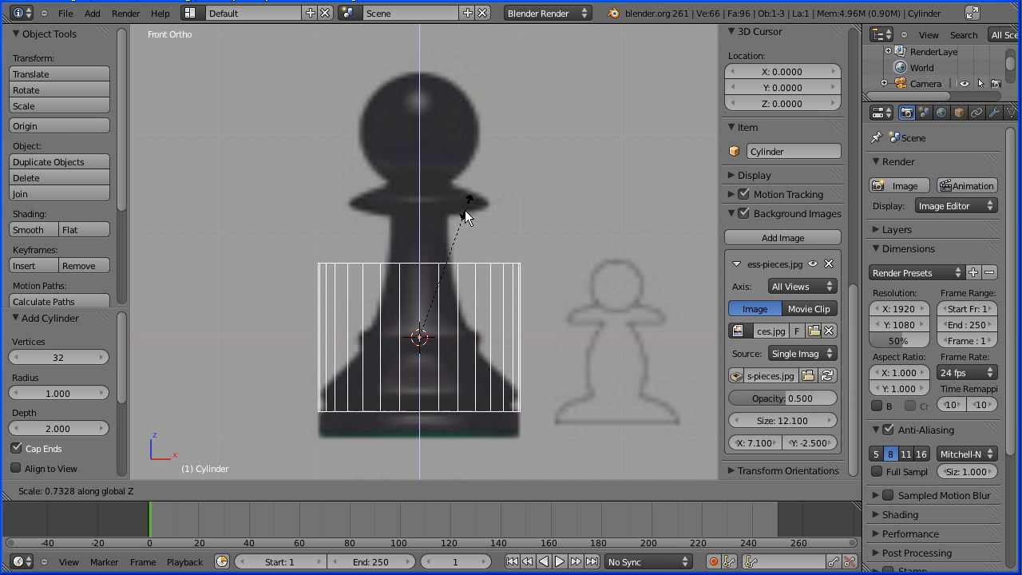
pyautogui.click(420, 321)
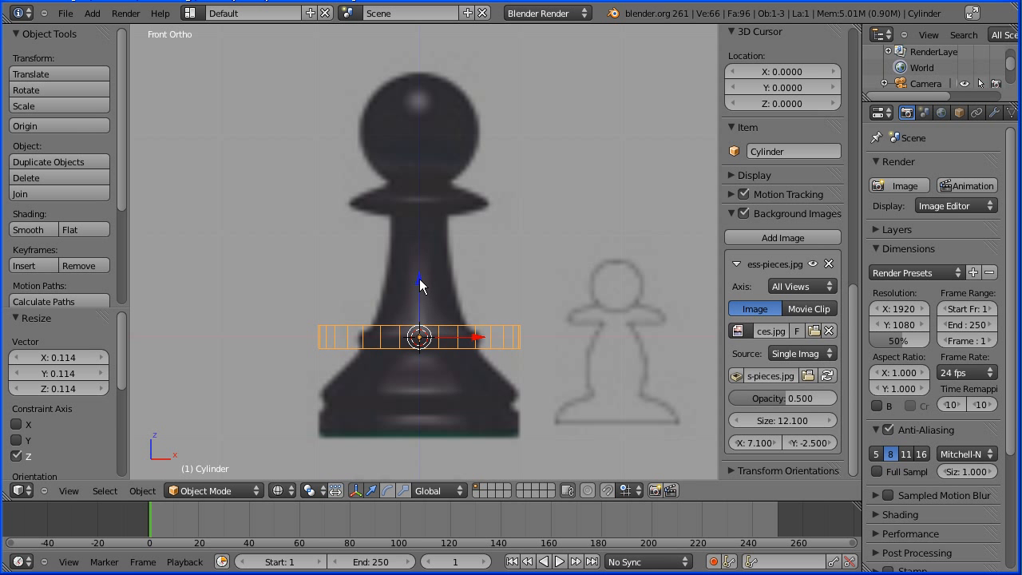
pyautogui.press('g')
pyautogui.press('z')
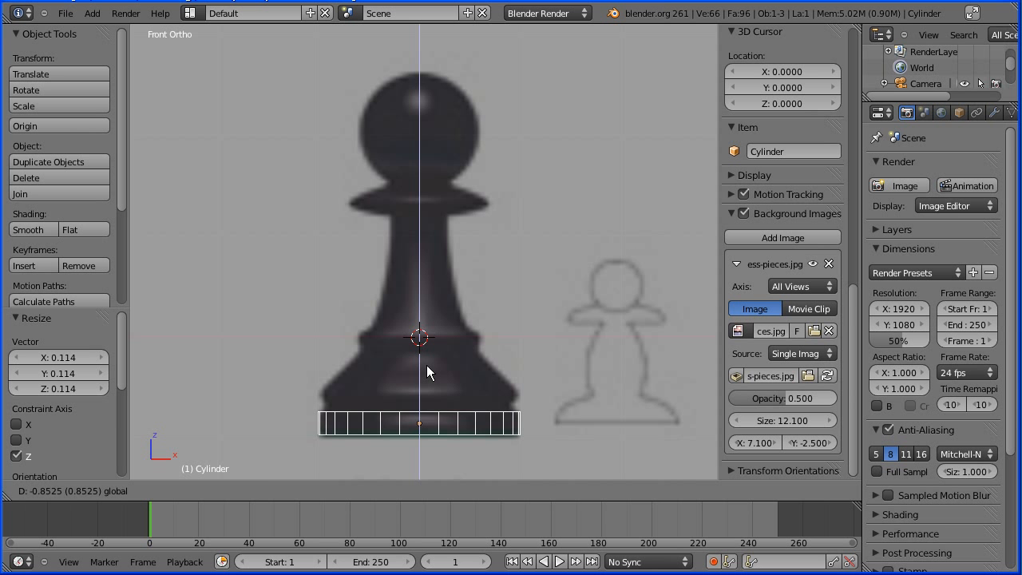
pyautogui.click(426, 365)
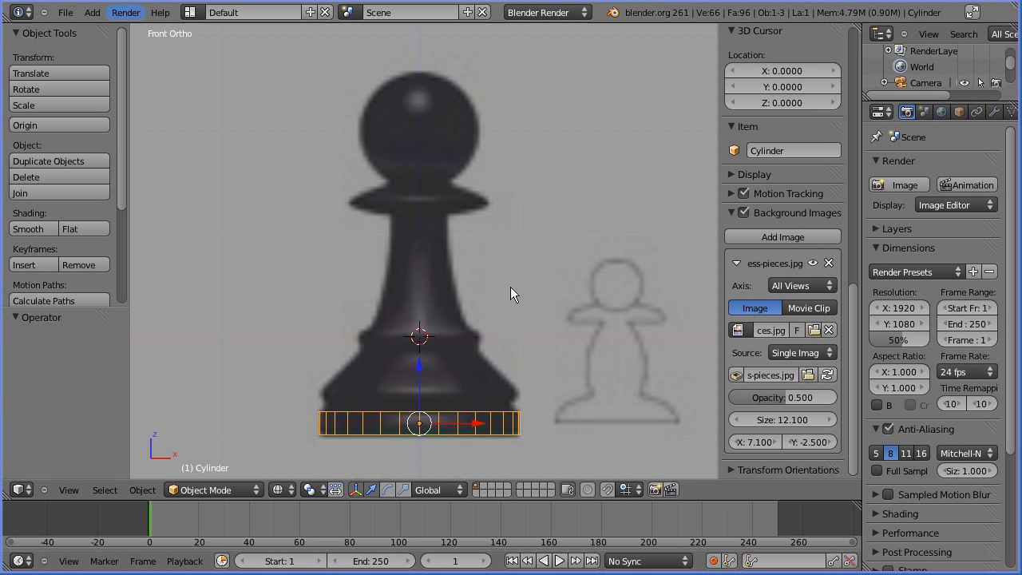
# Hide the properties region, split the 3D viewport side by side without a second tool shelf, and switch the new view to perspective
pyautogui.moveTo(720, 234); pyautogui.dragTo(856, 224)
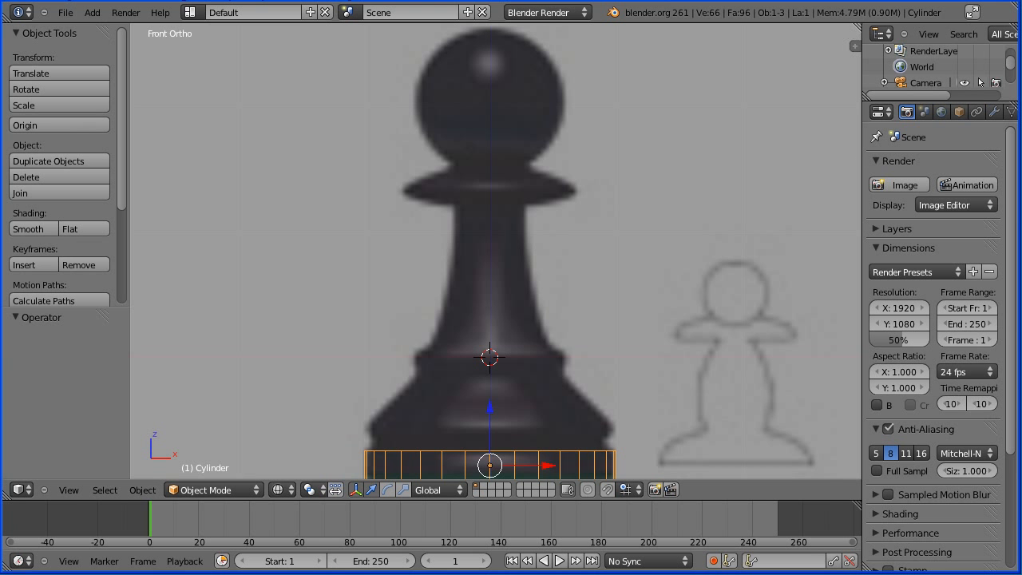
pyautogui.moveTo(858, 27); pyautogui.dragTo(463, 46)
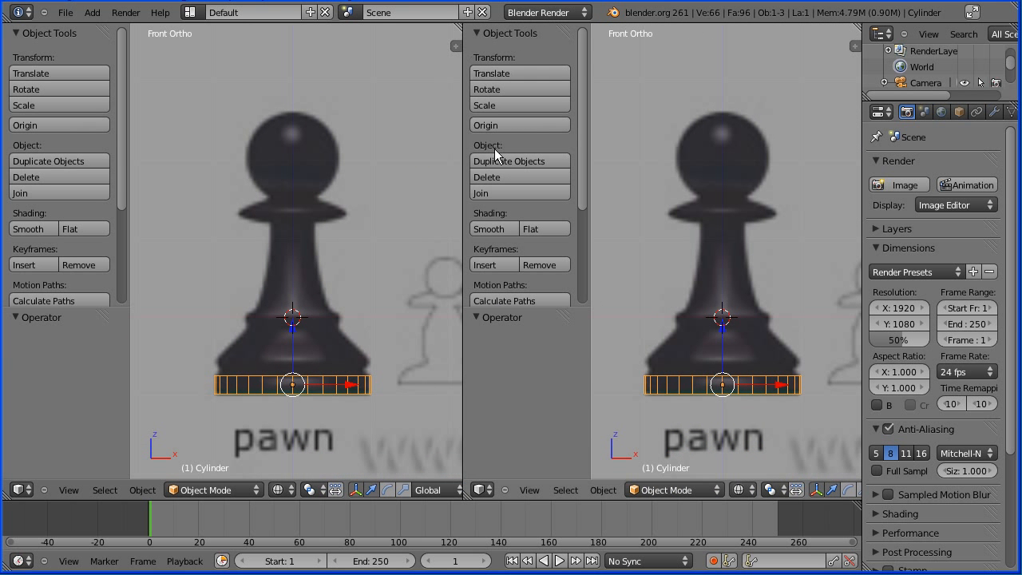
pyautogui.moveTo(592, 347); pyautogui.dragTo(505, 348)
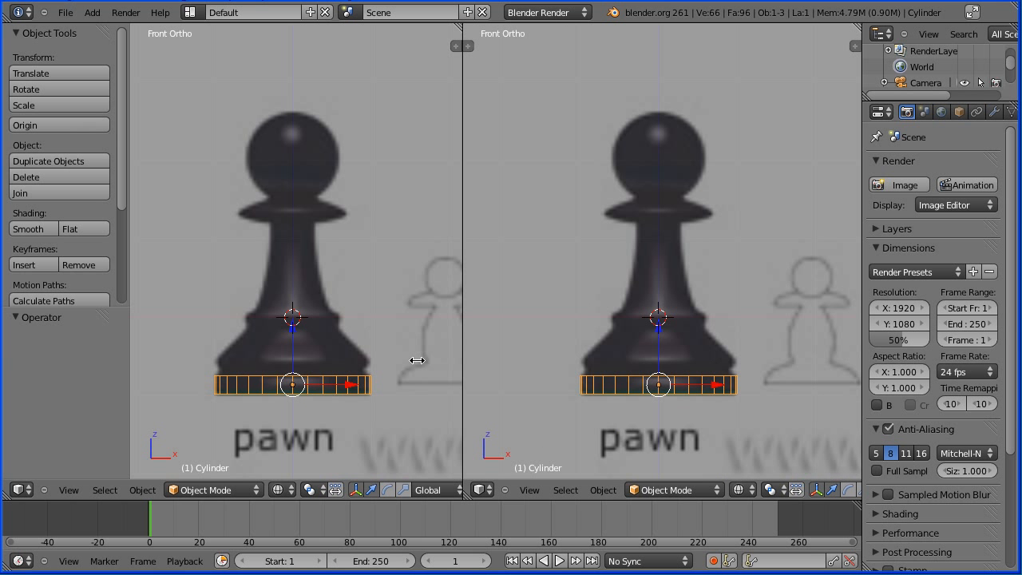
pyautogui.click(527, 490)
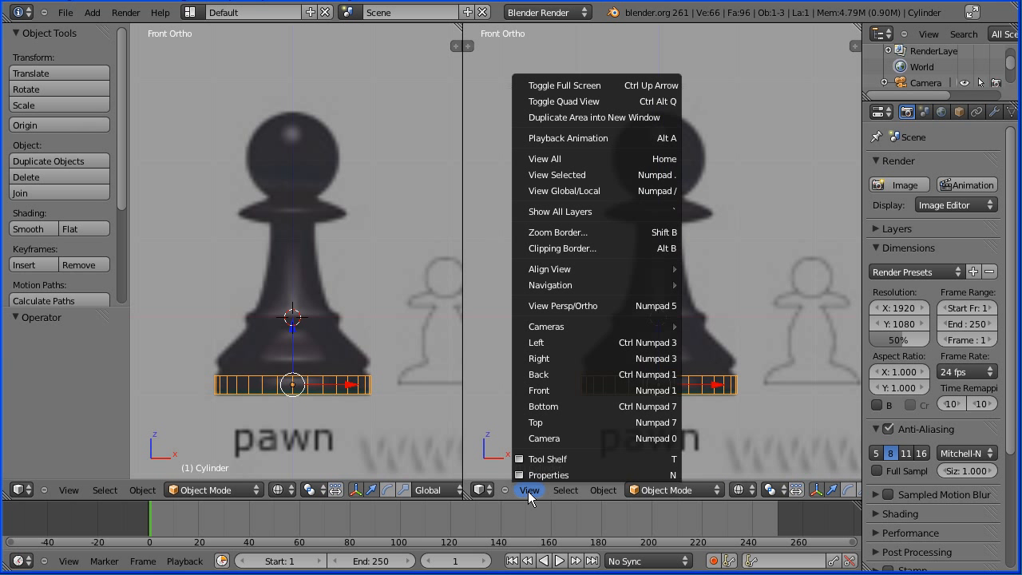
pyautogui.click(544, 304)
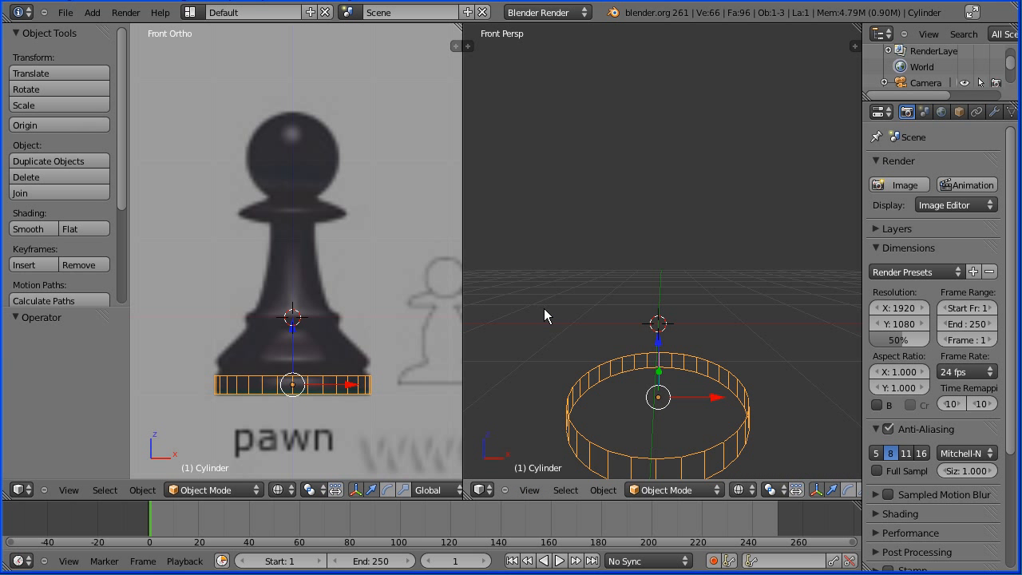
# Put the cylinder in Edit Mode and set the perspective view to Solid shading with its header menus collapsed
pyautogui.click(225, 489)
pyautogui.click(215, 458)
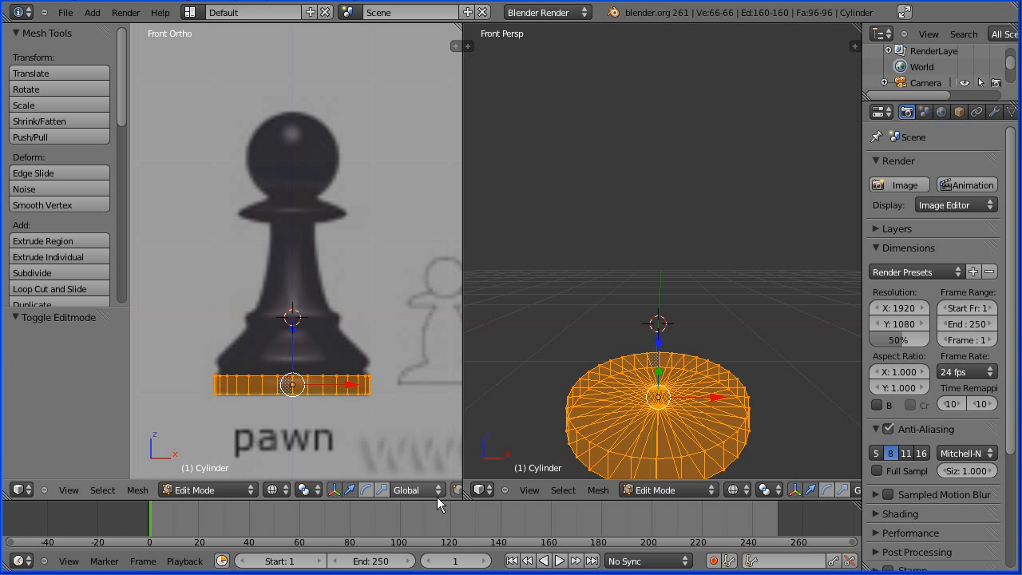
pyautogui.click(503, 490)
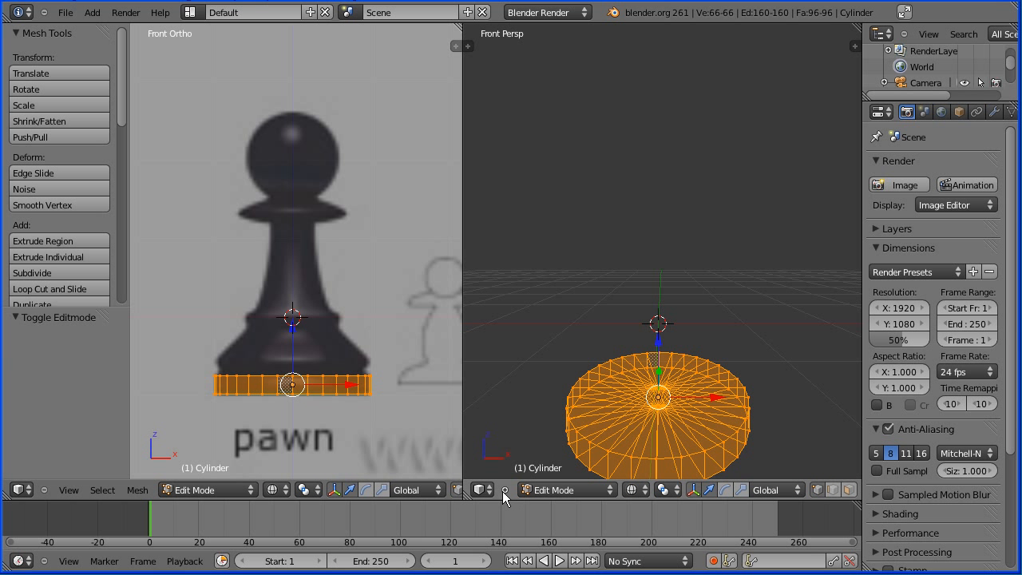
pyautogui.click(642, 490)
pyautogui.click(653, 440)
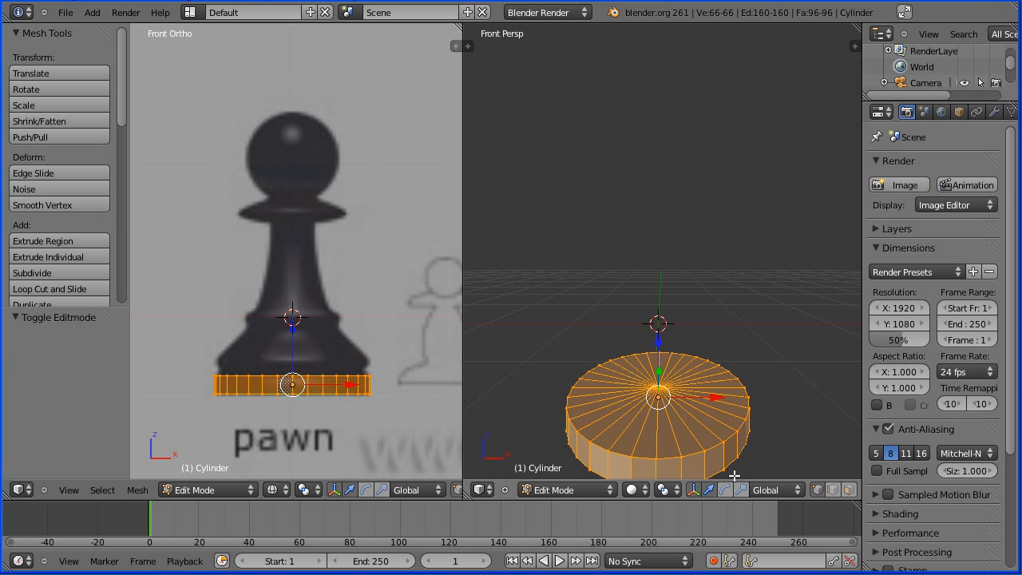
# Switch to face selection and select all the triangular faces of the cylinder's top cap
pyautogui.click(846, 492)
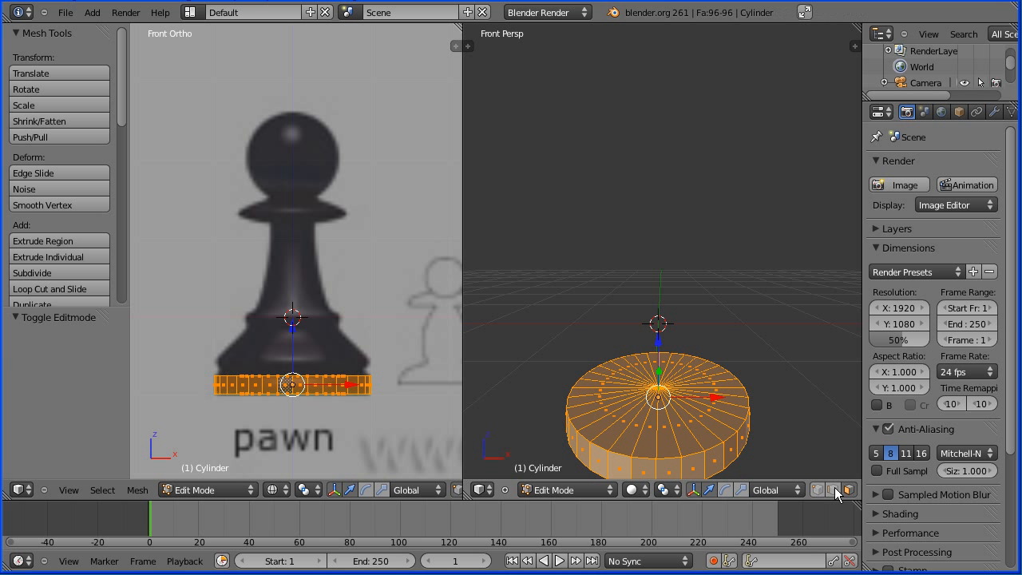
pyautogui.rightClick(667, 445)
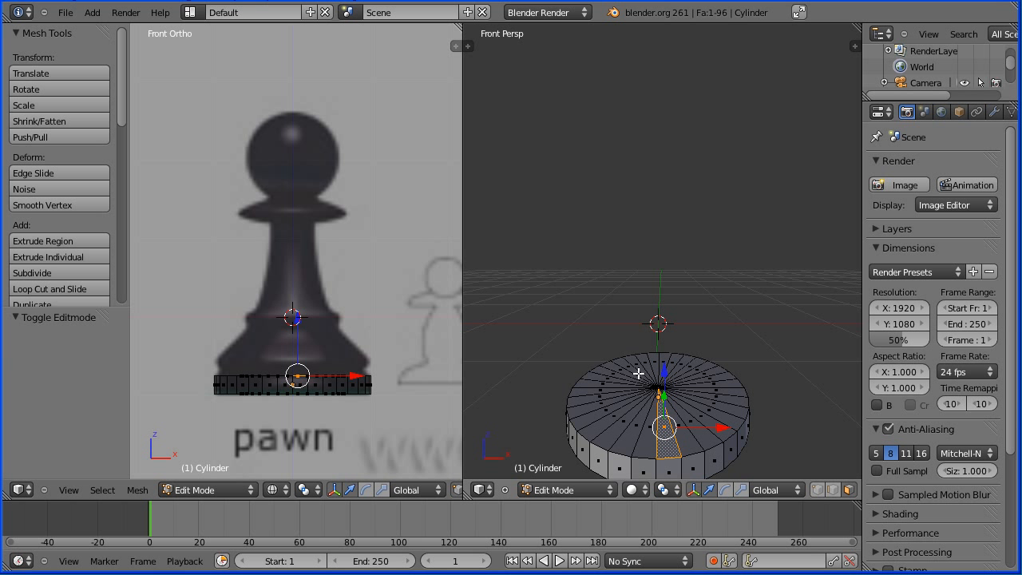
pyautogui.press('b')
pyautogui.moveTo(638, 372); pyautogui.dragTo(679, 415)
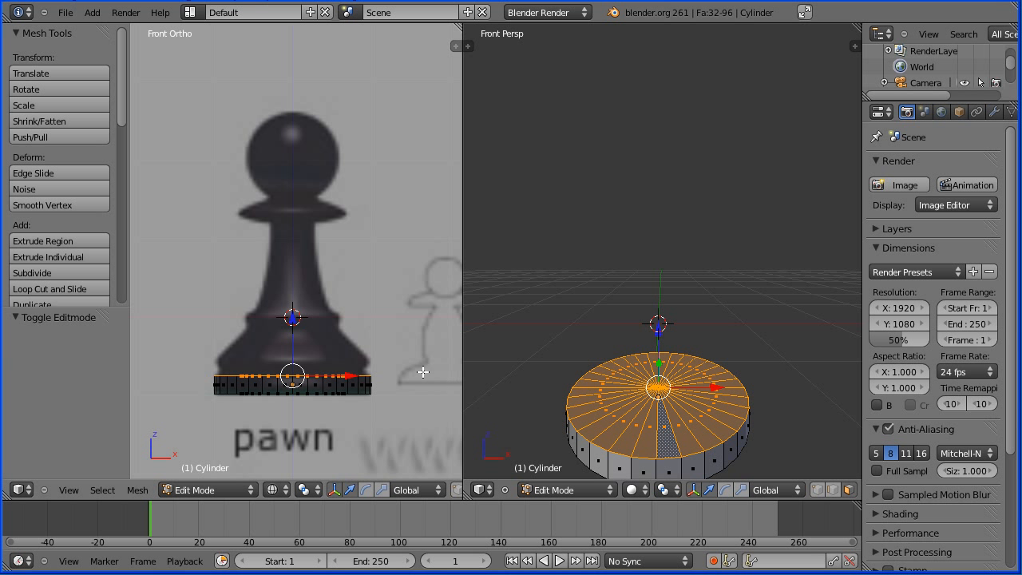
# Extrude the top faces up about 0.092 and scale them to about 0.925 to follow the pawn's base outline
pyautogui.scroll(1, 395, 321)
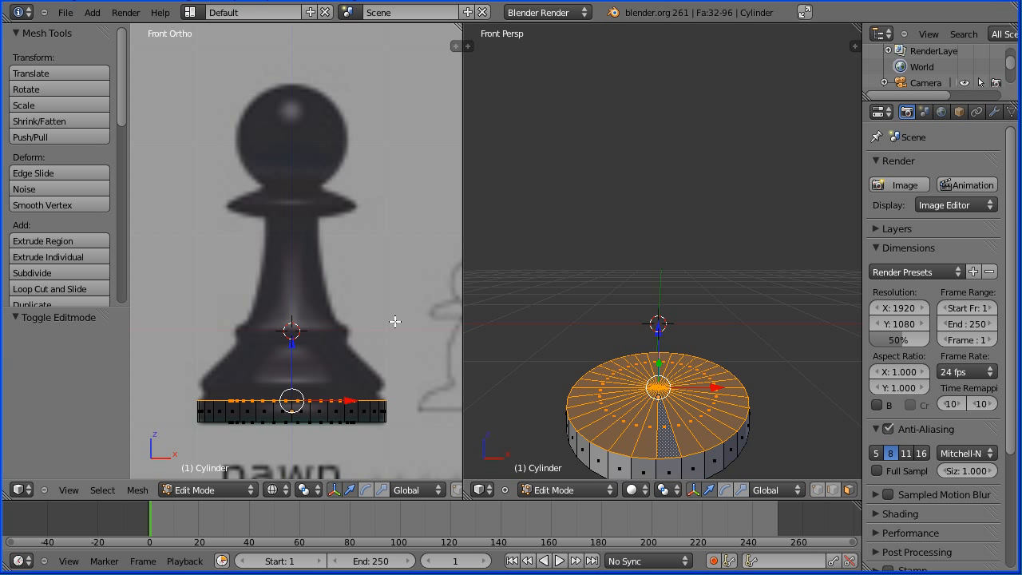
pyautogui.scroll(1, 395, 322)
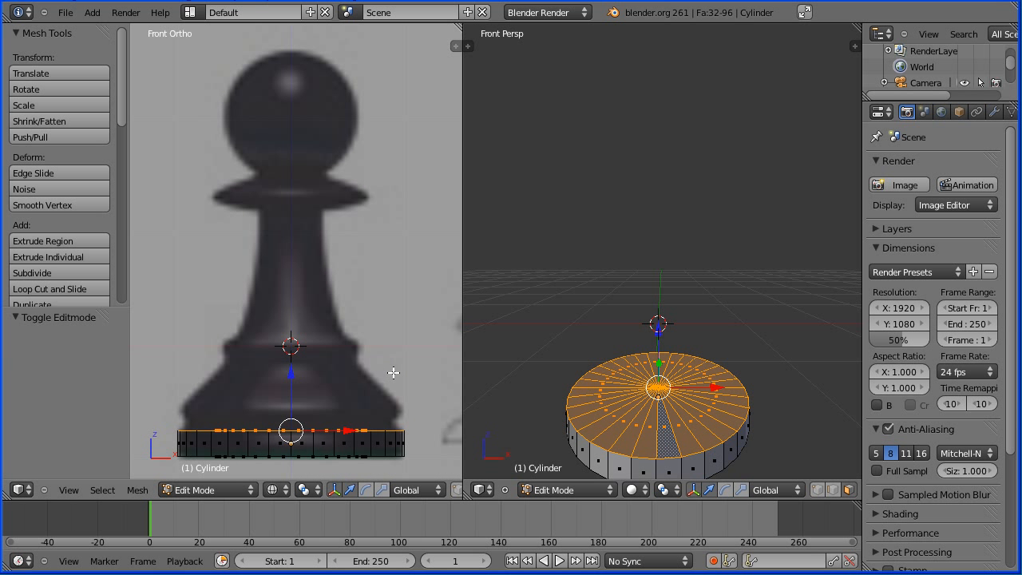
pyautogui.press('e')
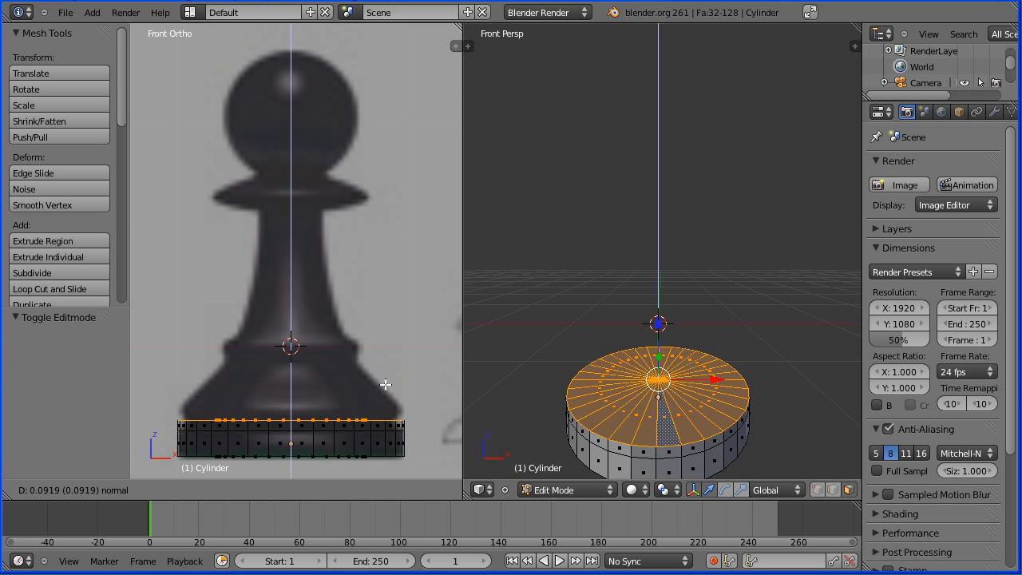
pyautogui.click(385, 384)
pyautogui.press('s')
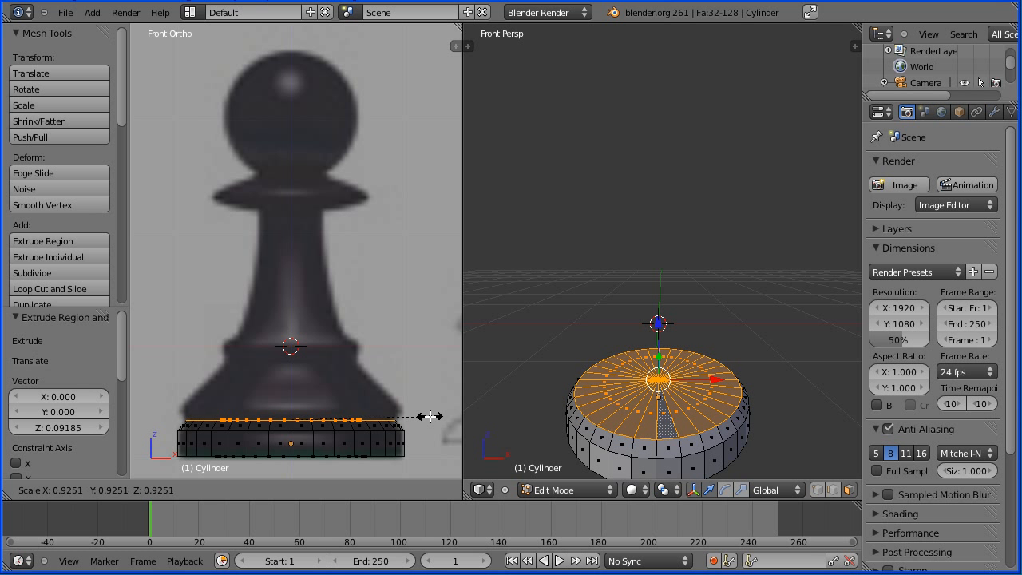
pyautogui.click(428, 415)
pyautogui.press('Tab')
pyautogui.press('Tab')
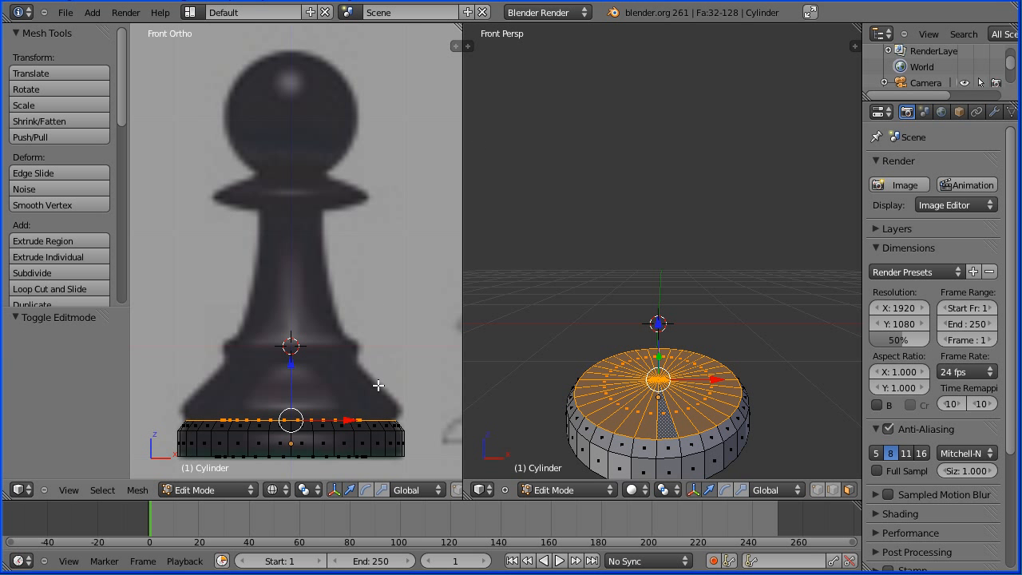
# Extrude the top faces up about 0.085 and scale them to about 1.054 to flare out above the base groove
pyautogui.press('e')
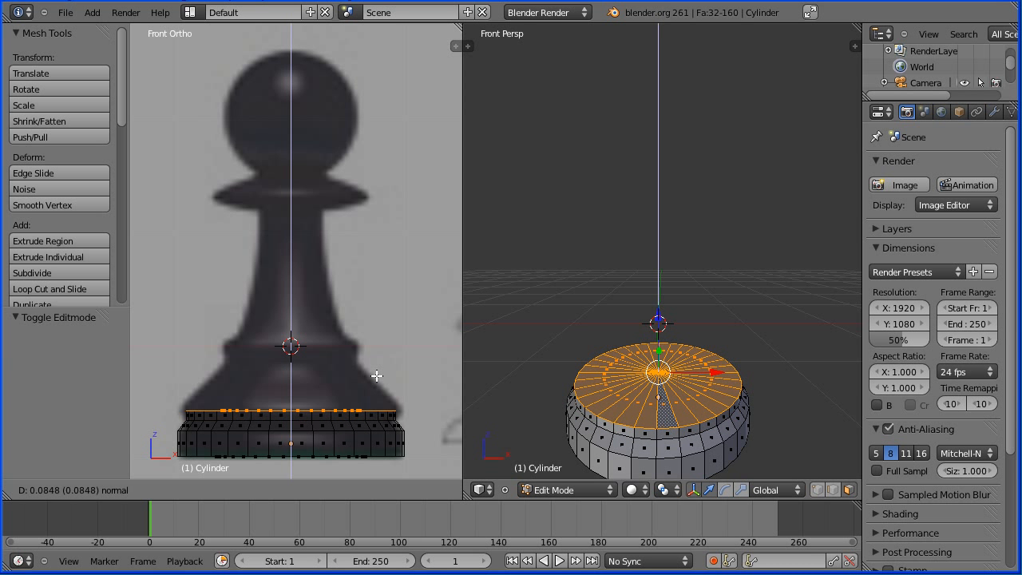
pyautogui.click(376, 375)
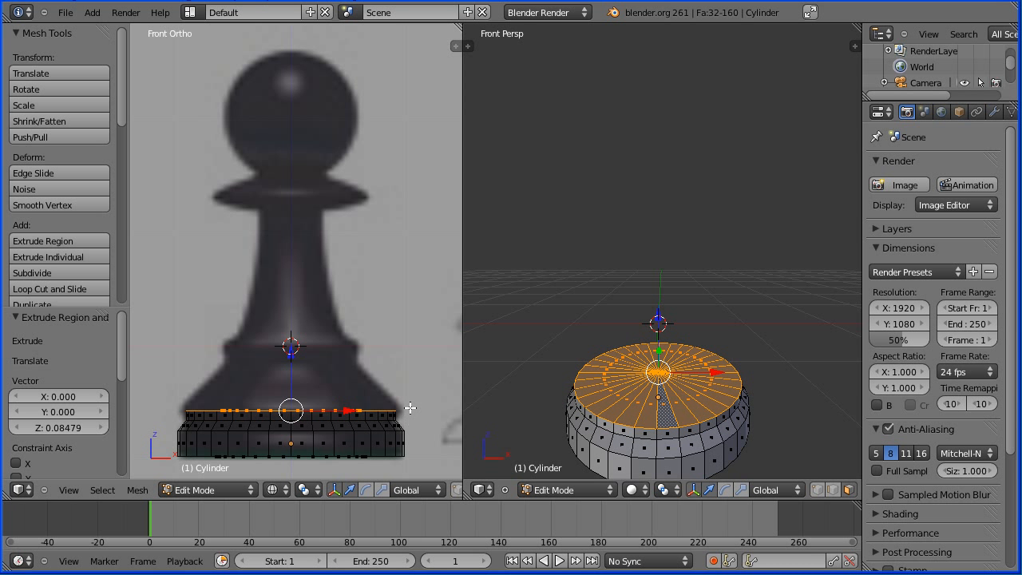
pyautogui.press('s')
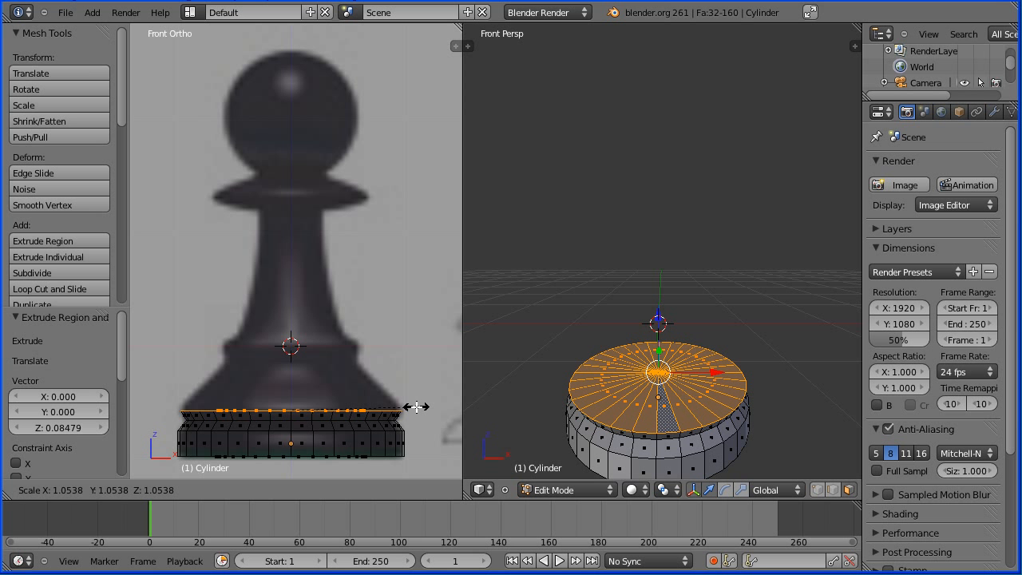
pyautogui.click(416, 407)
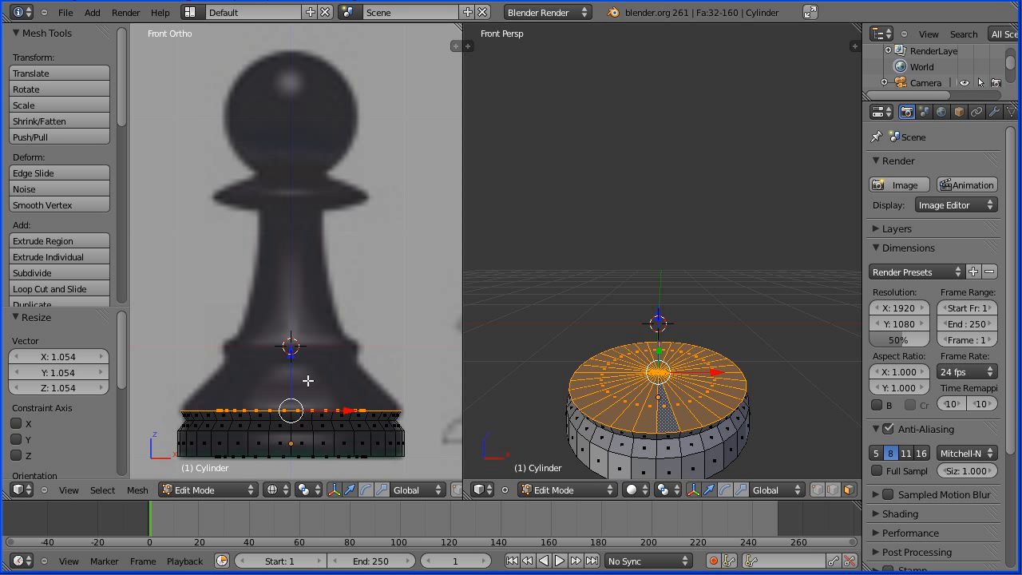
# Extrude the top faces up about 0.17 and scale them to about 0.826 along the pawn's sloping base
pyautogui.press('e')
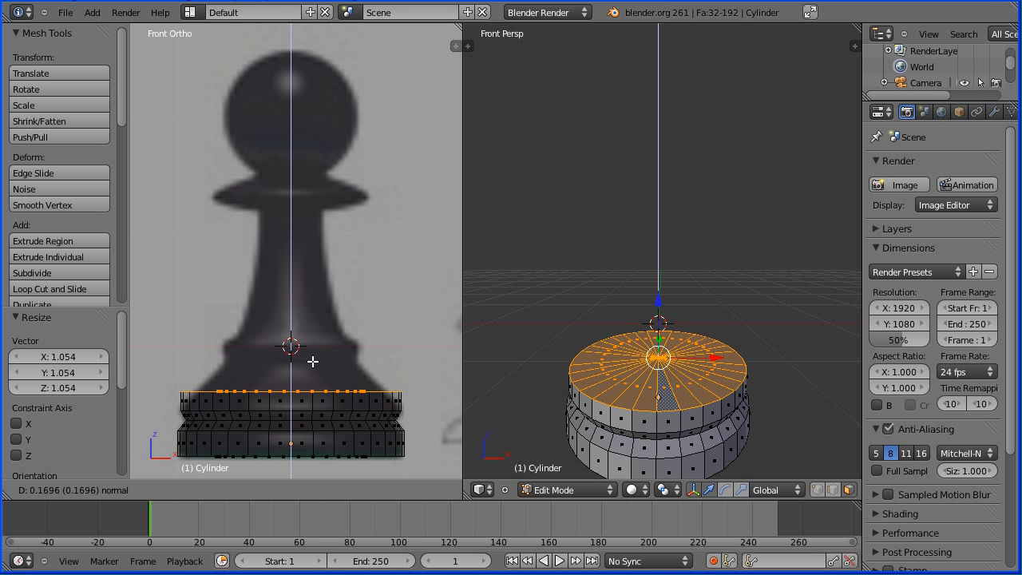
pyautogui.click(311, 363)
pyautogui.press('s')
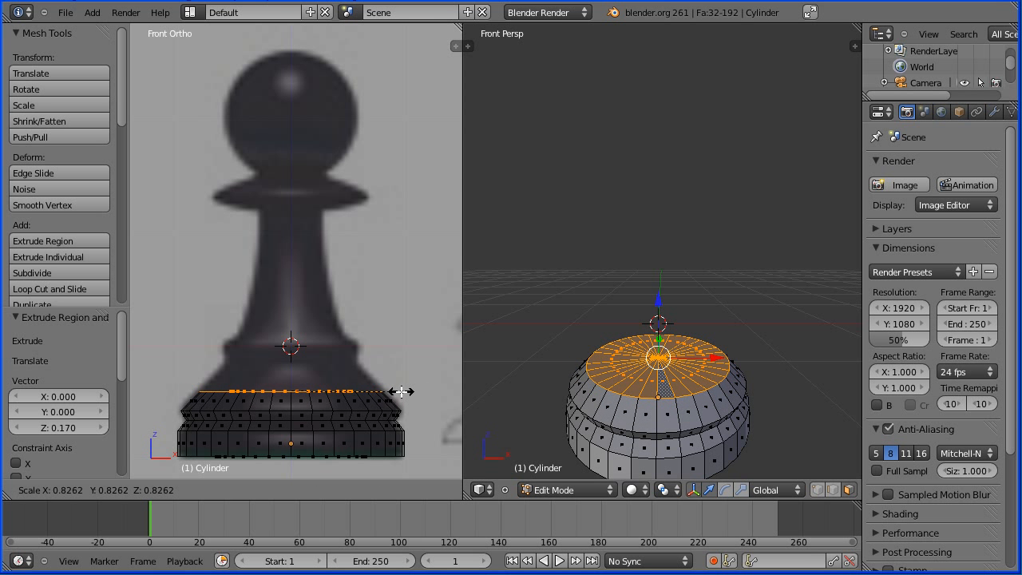
pyautogui.click(400, 391)
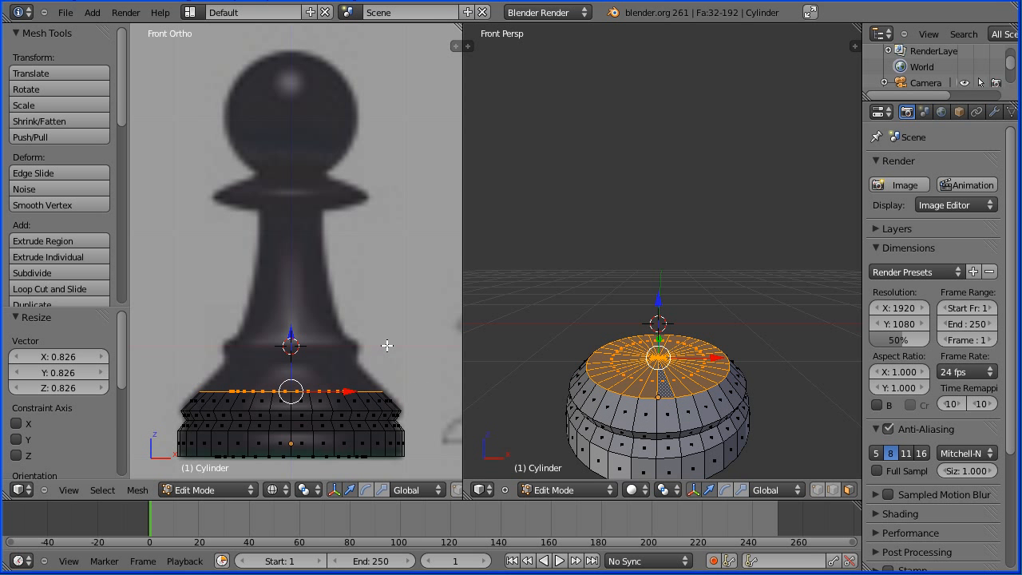
# Extrude the top faces up about 0.261 and scale them to about 0.682 to meet the underside of the lower collar
pyautogui.press('e')
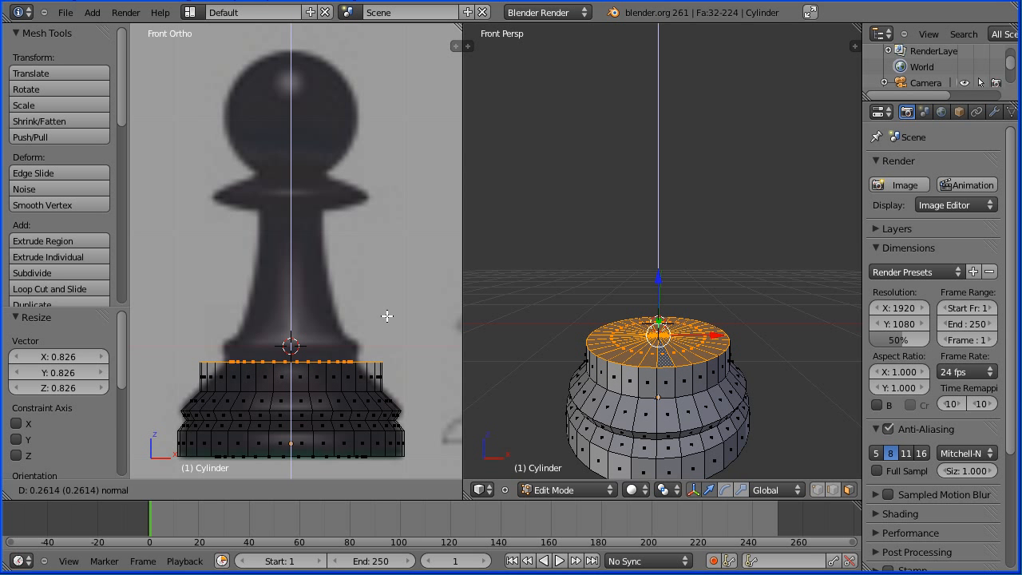
pyautogui.click(387, 316)
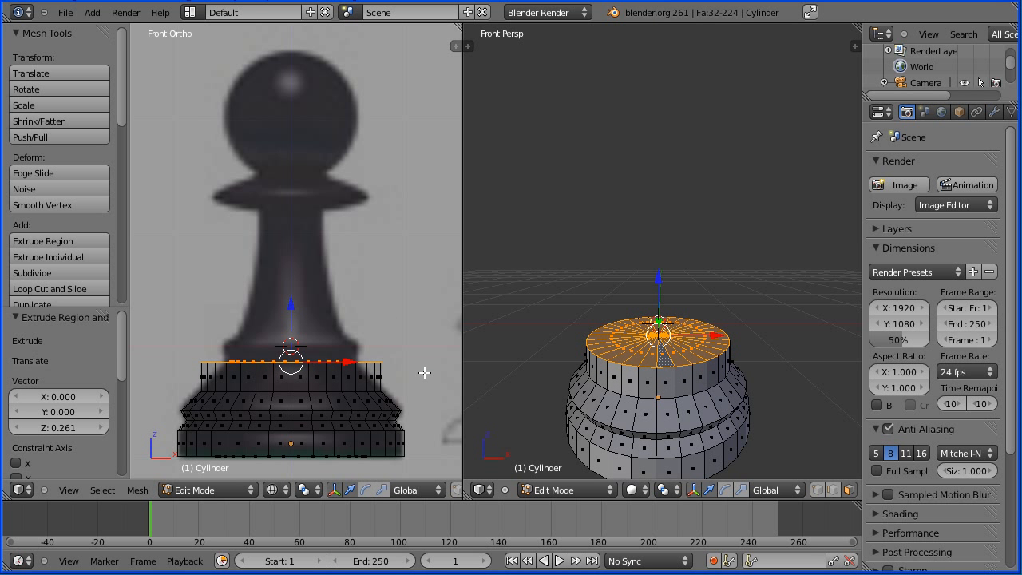
pyautogui.press('s')
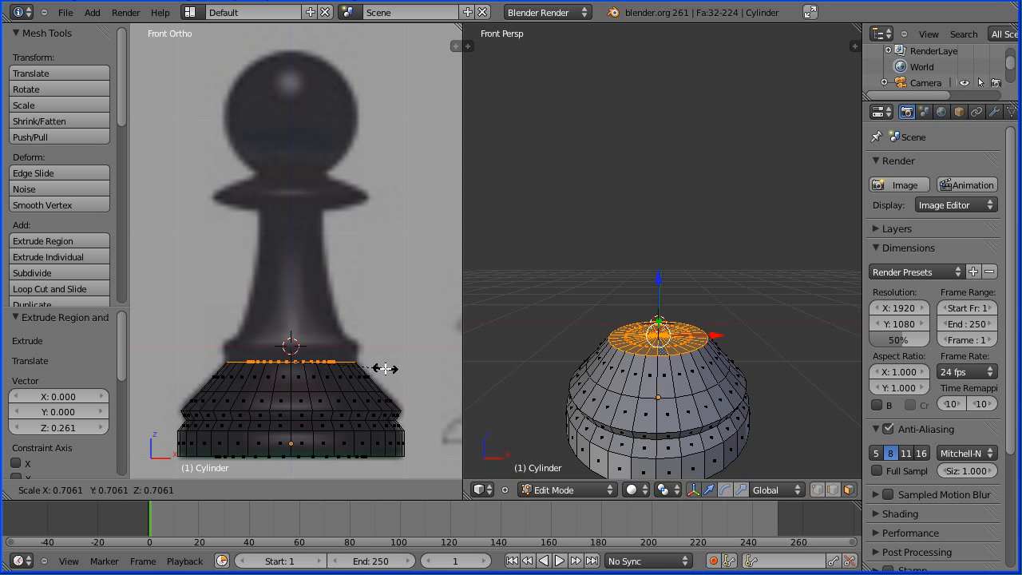
pyautogui.click(381, 368)
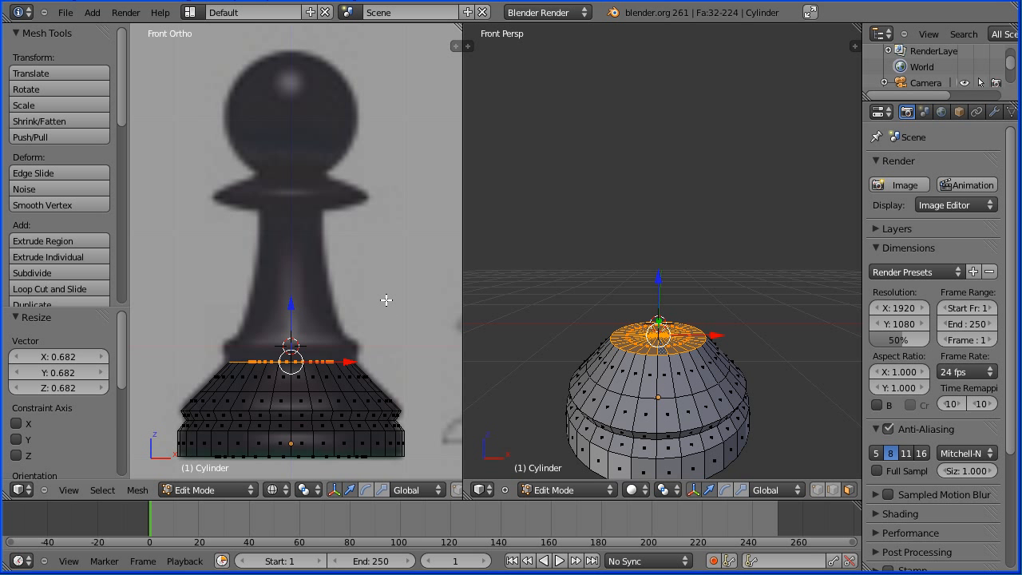
# Extrude the top faces up about 0.127 and scale them to about 1.113 to flare out the lower collar
pyautogui.press('e')
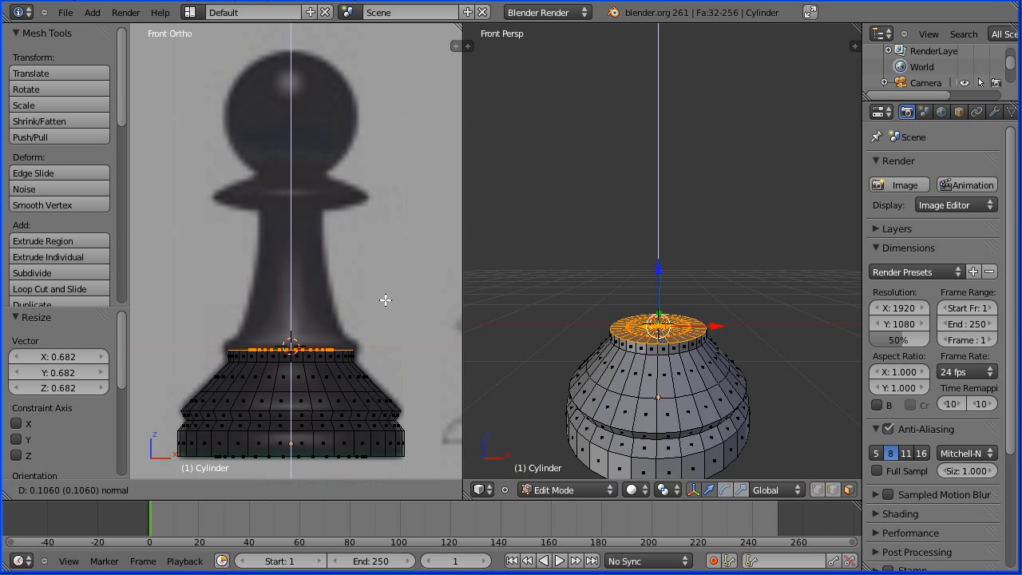
pyautogui.click(386, 303)
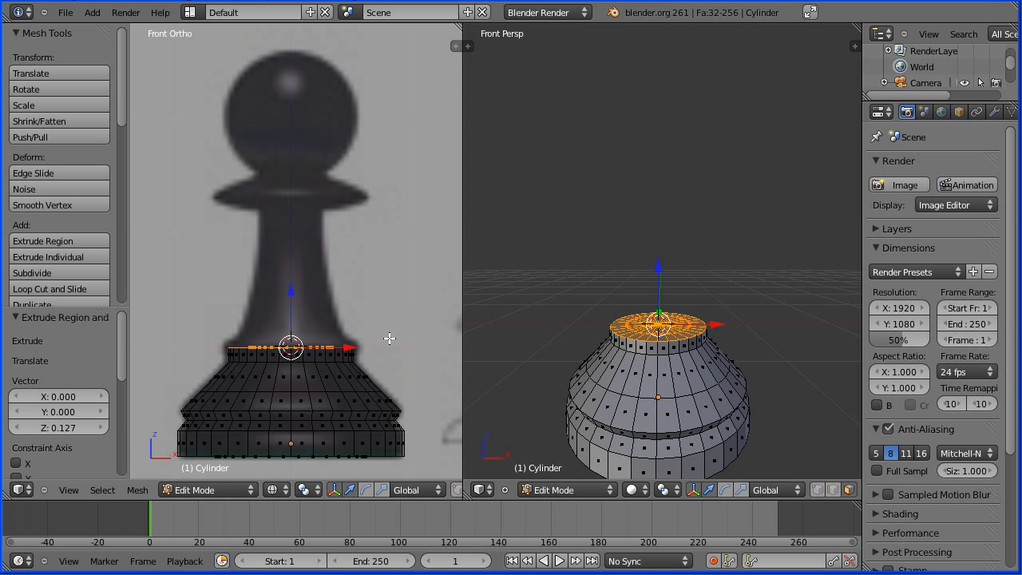
pyautogui.press('s')
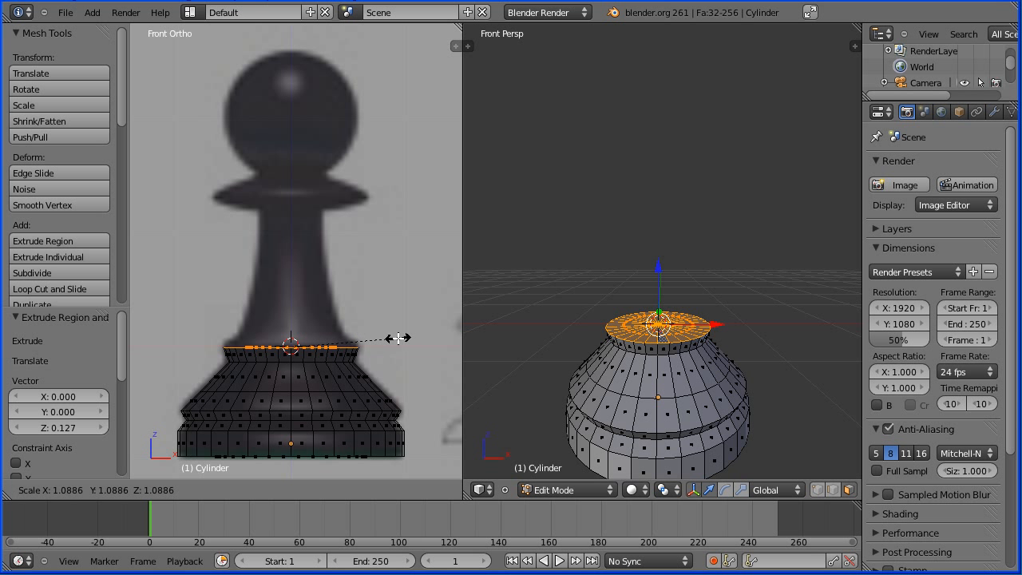
pyautogui.click(400, 337)
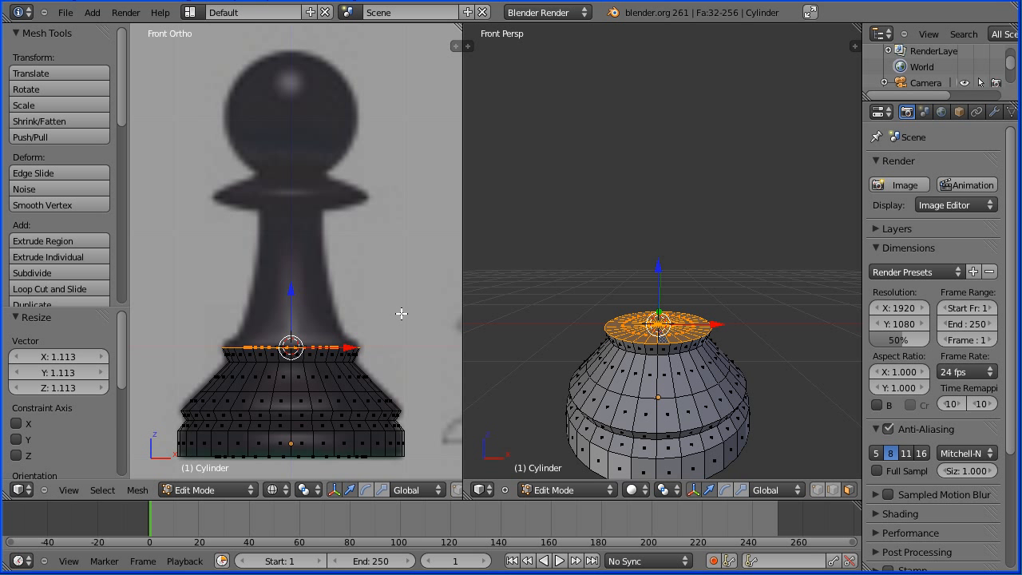
# Extrude the top faces up about 0.099 and scale them to about 0.738 to close the lower collar toward the stem
pyautogui.press('e')
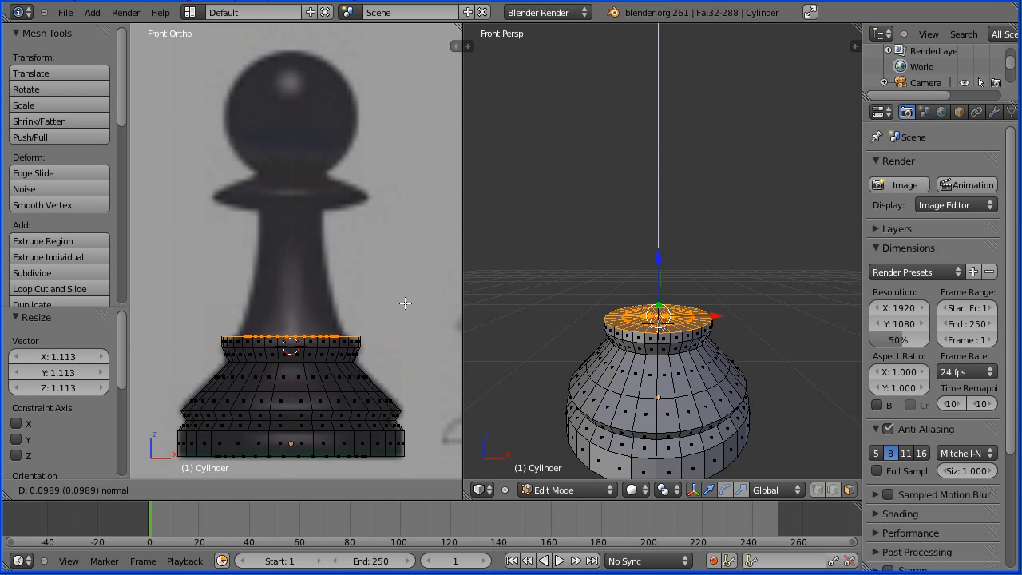
pyautogui.click(406, 309)
pyautogui.press('s')
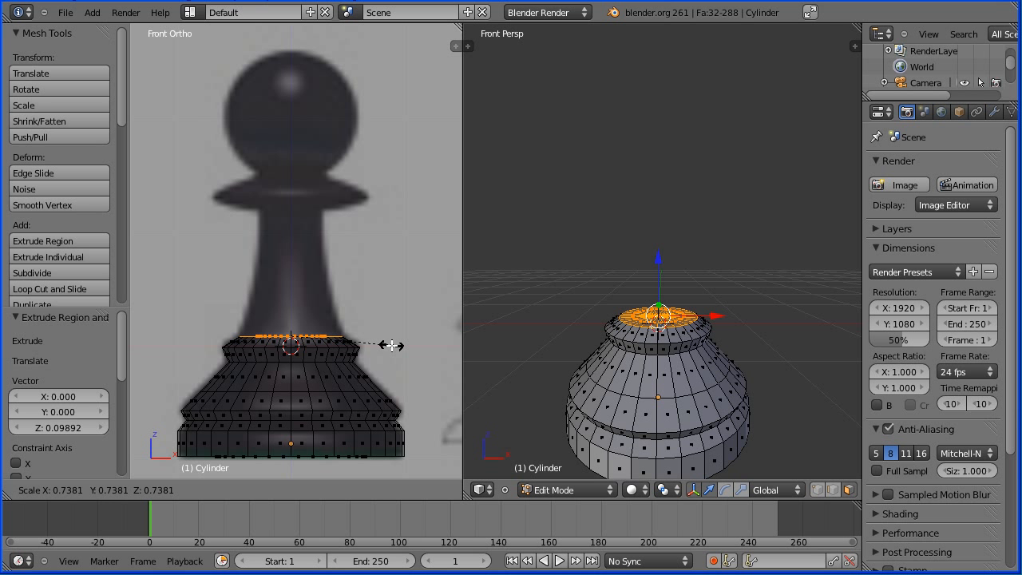
pyautogui.click(392, 345)
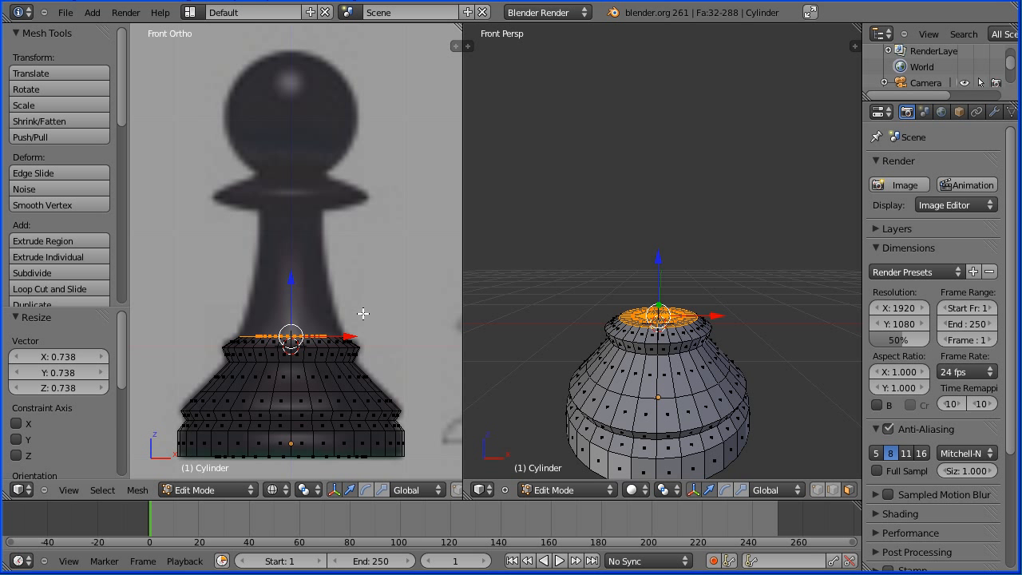
# Extrude the top faces up about 0.226 and scale them to about 0.824 to start the pawn's tapered stem
pyautogui.press('e')
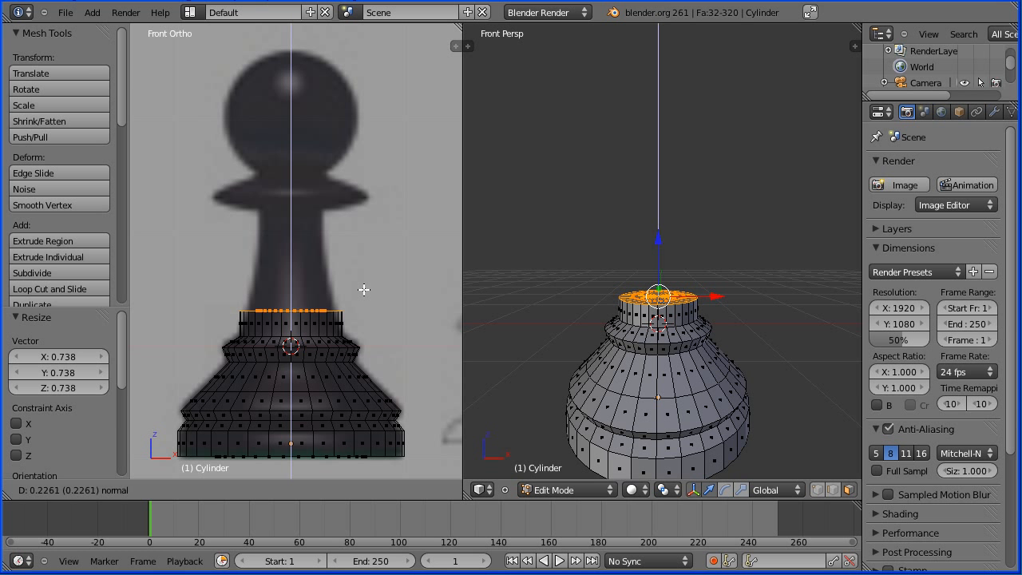
pyautogui.click(363, 289)
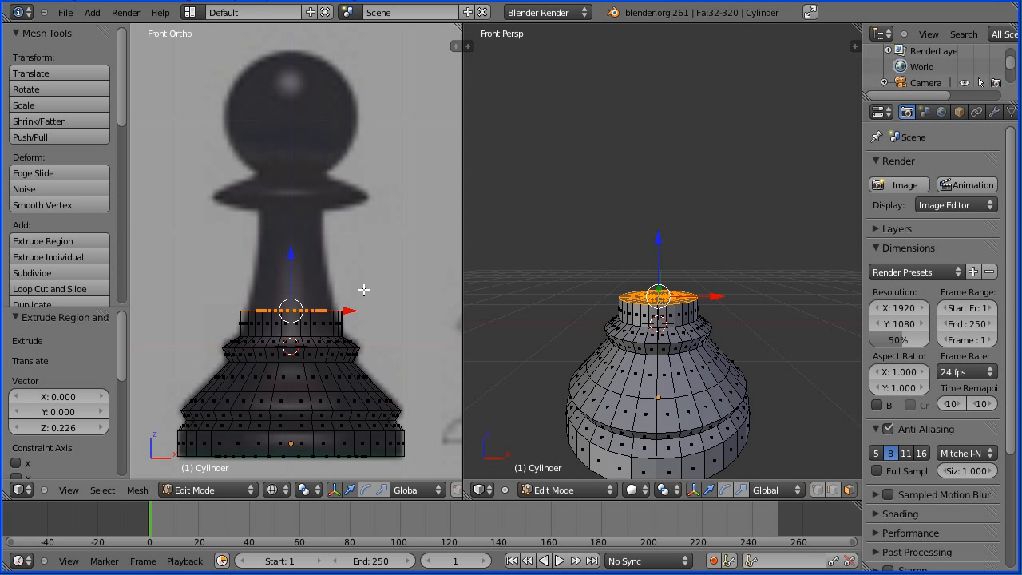
pyautogui.press('s')
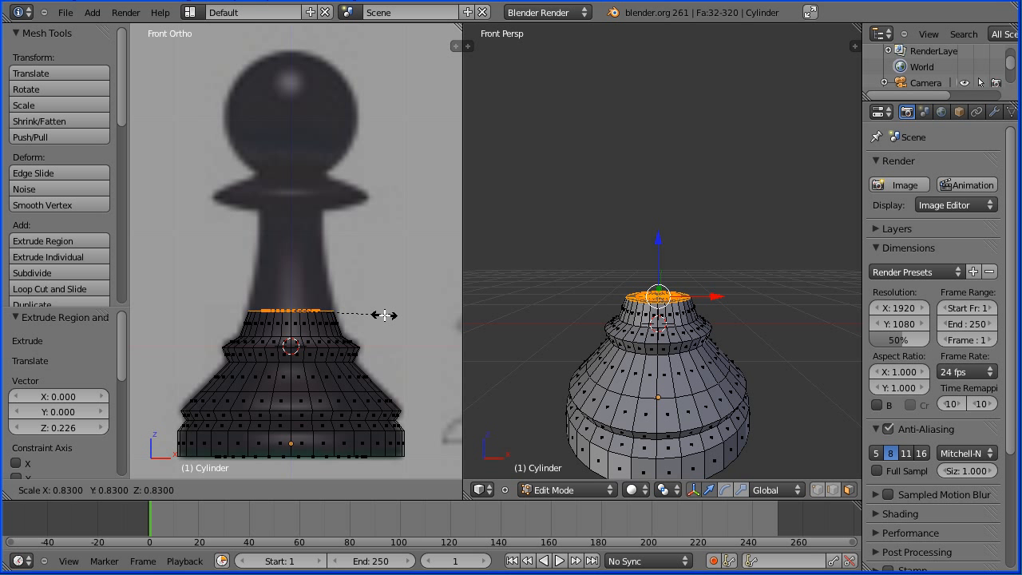
pyautogui.click(378, 312)
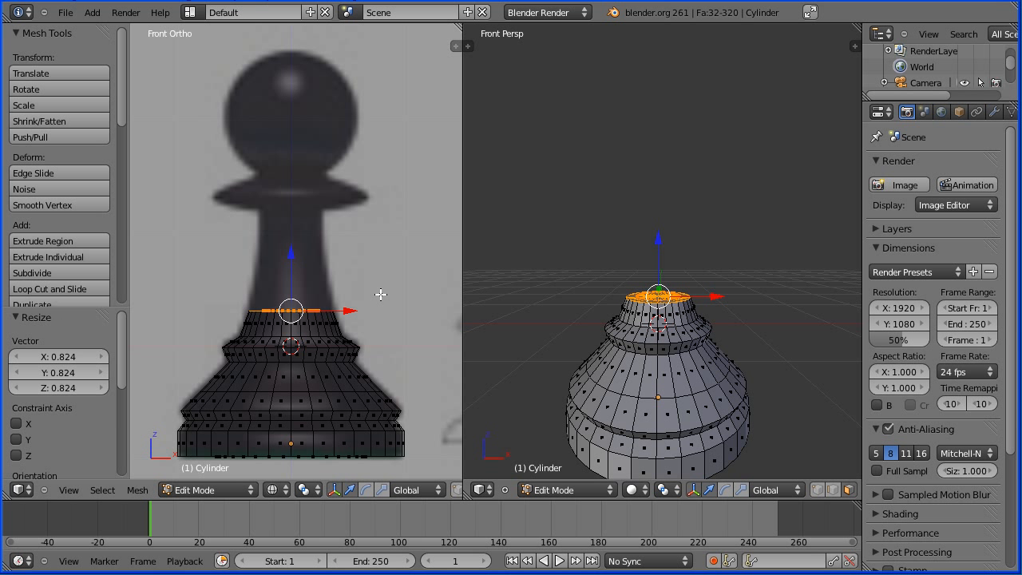
# Extrude the top faces up about 0.318 and scale them to about 0.832 along the lower part of the stem
pyautogui.press('g')
pyautogui.press('z')
pyautogui.press('z')
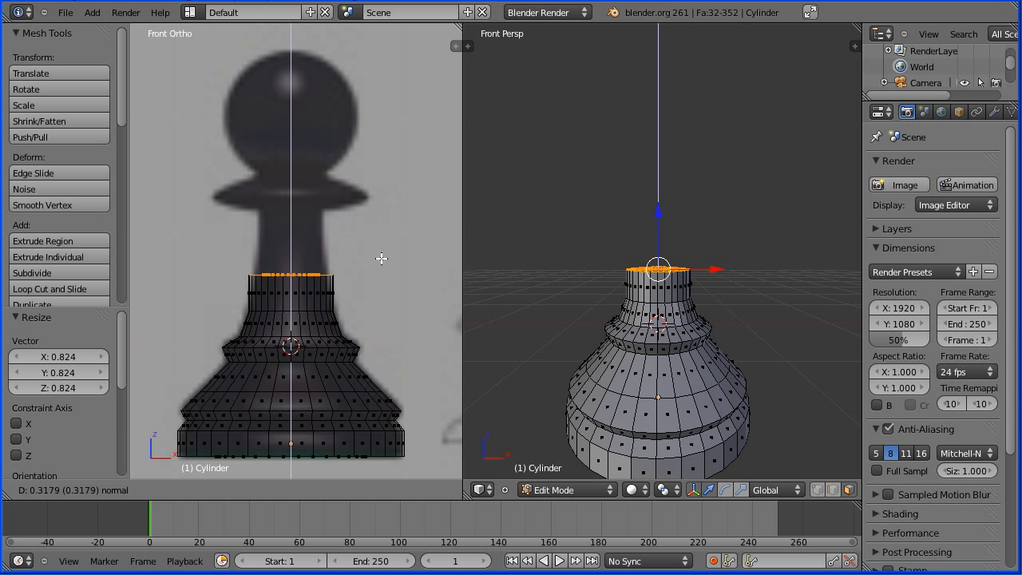
pyautogui.click(381, 258)
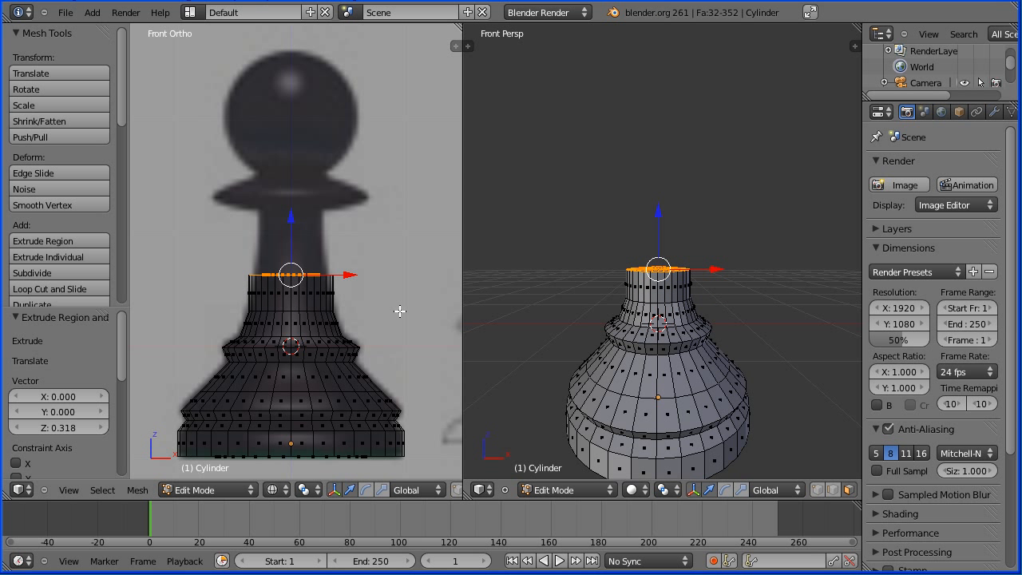
pyautogui.press('s')
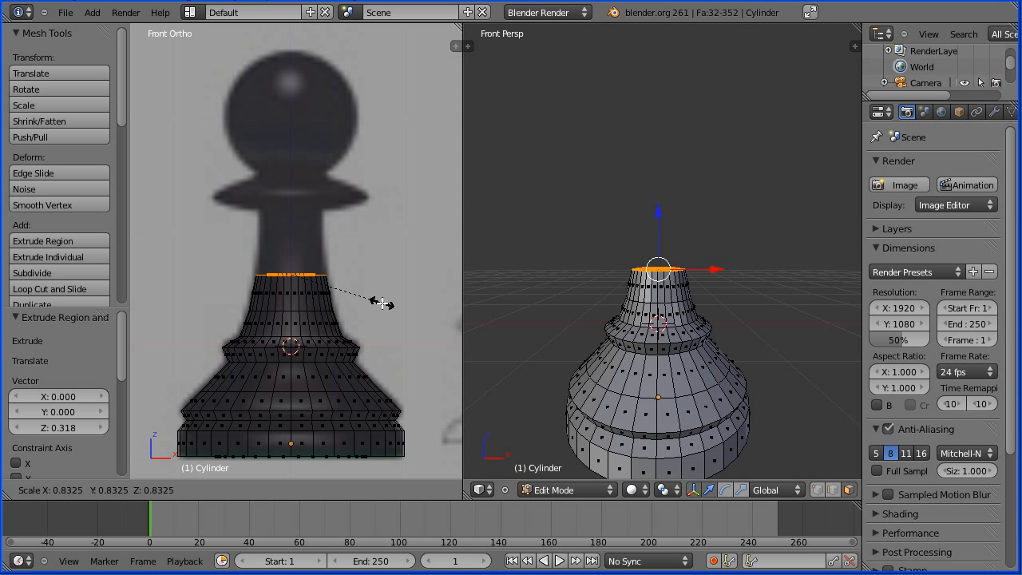
pyautogui.click(381, 302)
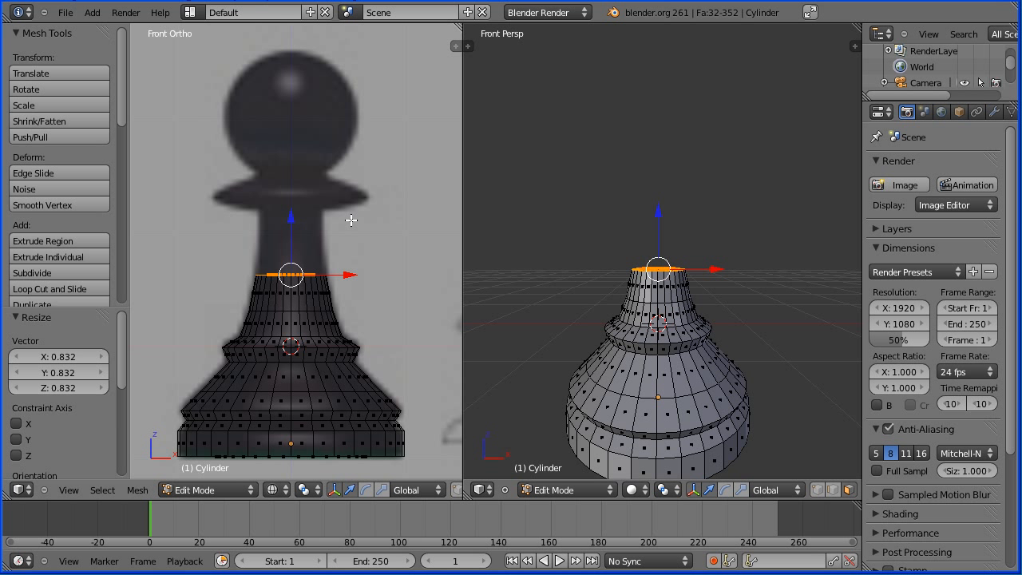
# Extrude the top faces up about 0.311 and scale them to about 0.875 along the upper part of the stem
pyautogui.press('e')
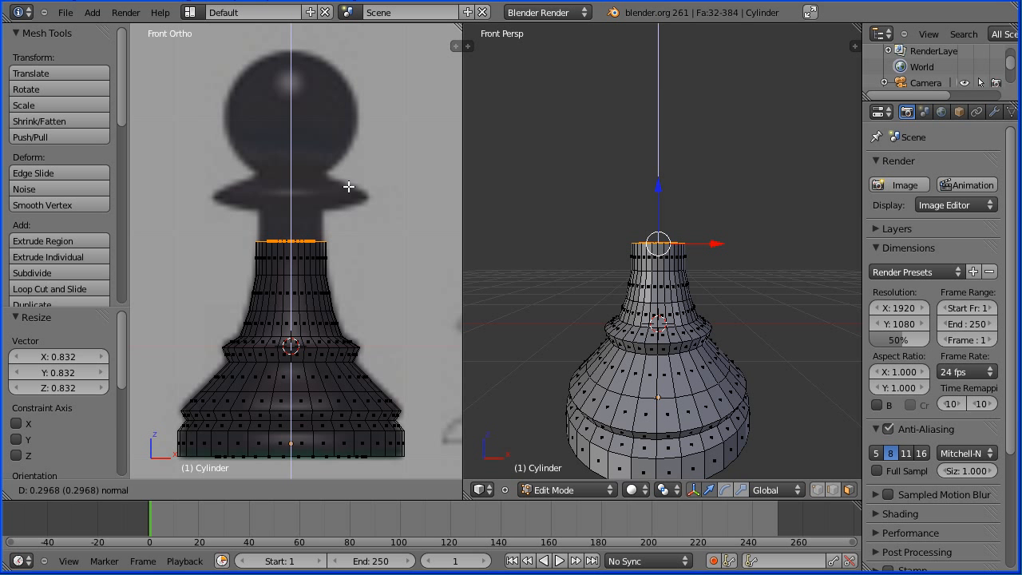
pyautogui.click(349, 186)
pyautogui.press('s')
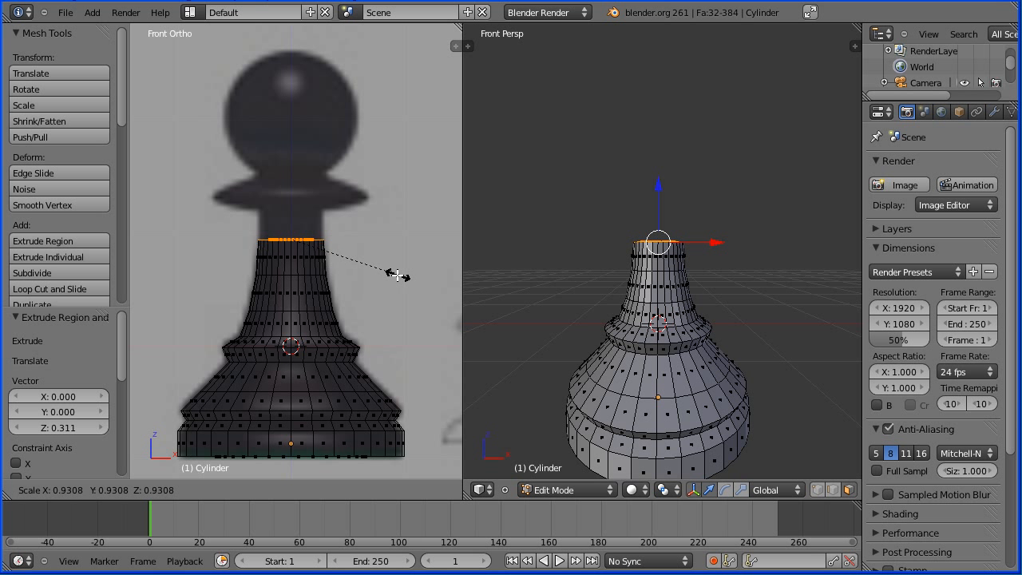
pyautogui.click(390, 275)
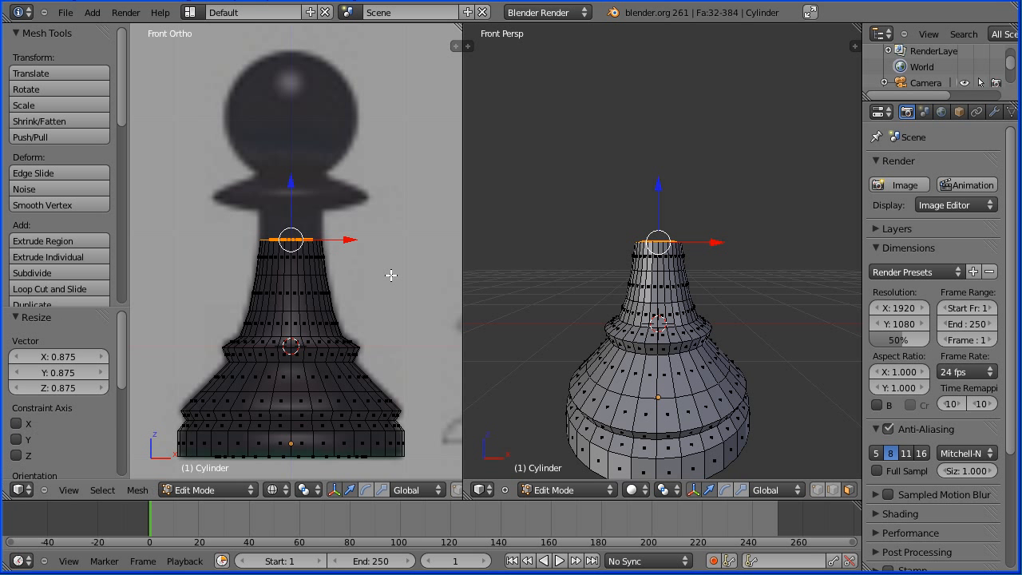
# Extrude the top faces up about 0.261 to the underside of the upper collar and scale them to about 0.95
pyautogui.press('e')
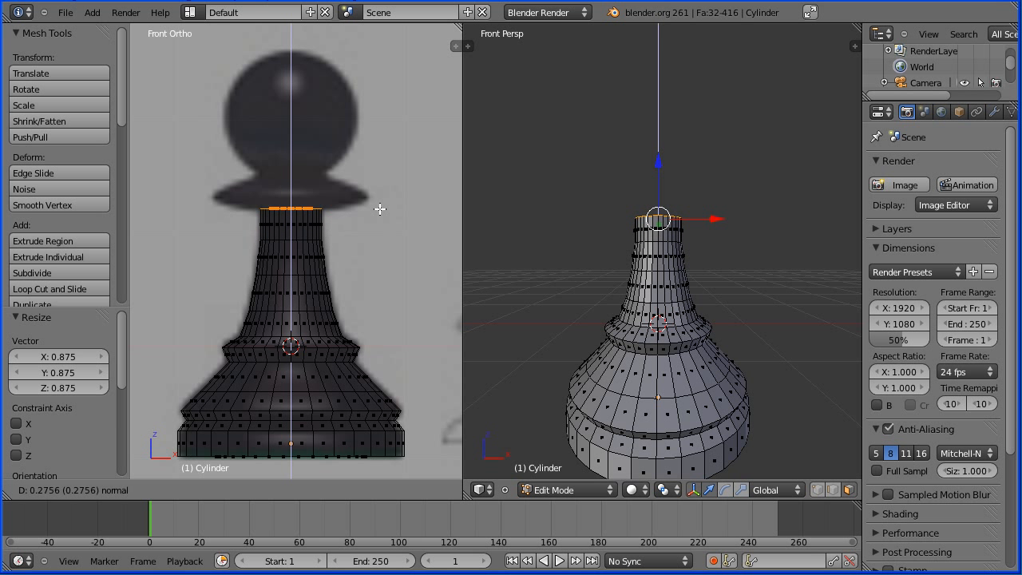
pyautogui.click(380, 209)
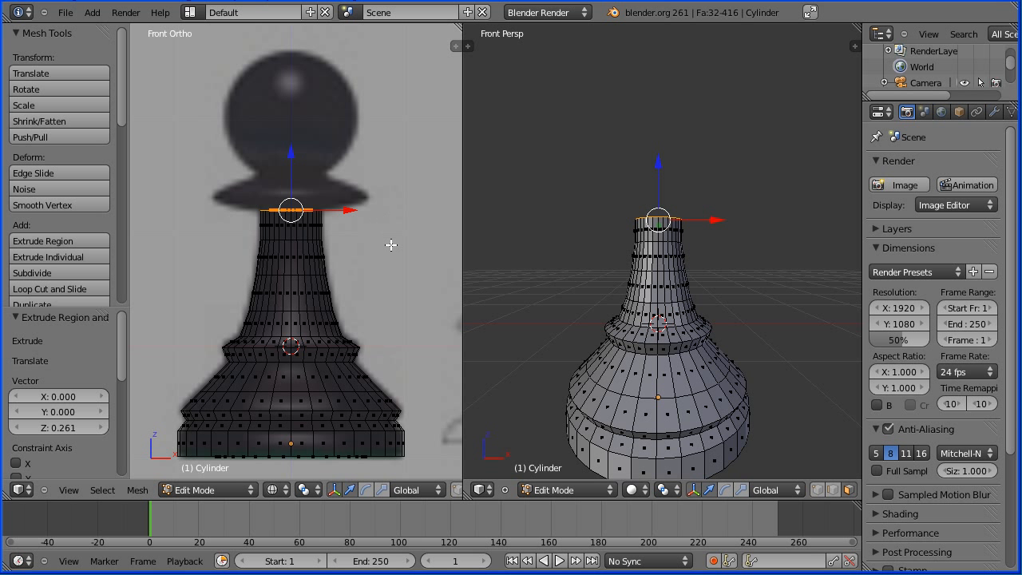
pyautogui.press('s')
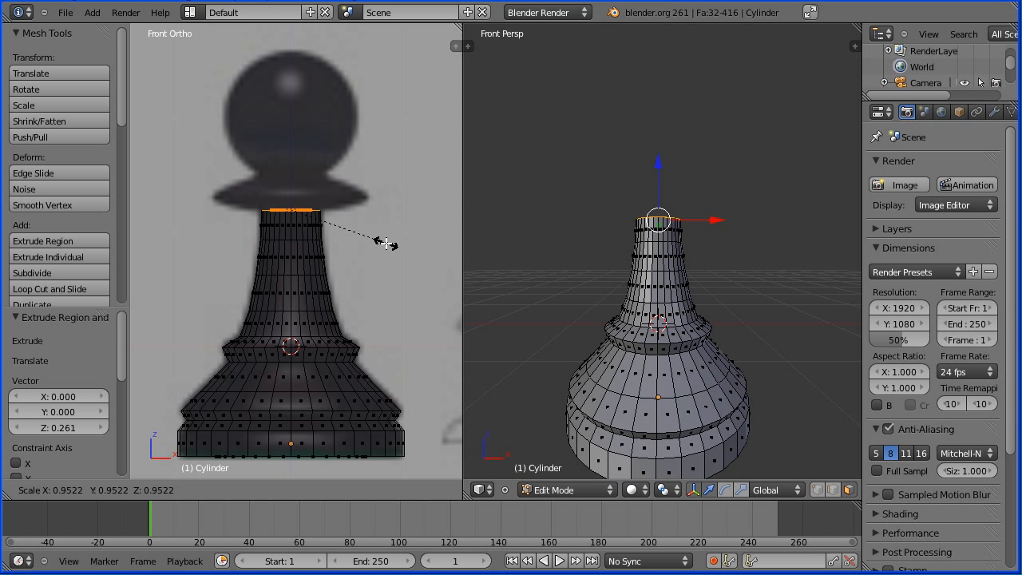
pyautogui.click(384, 242)
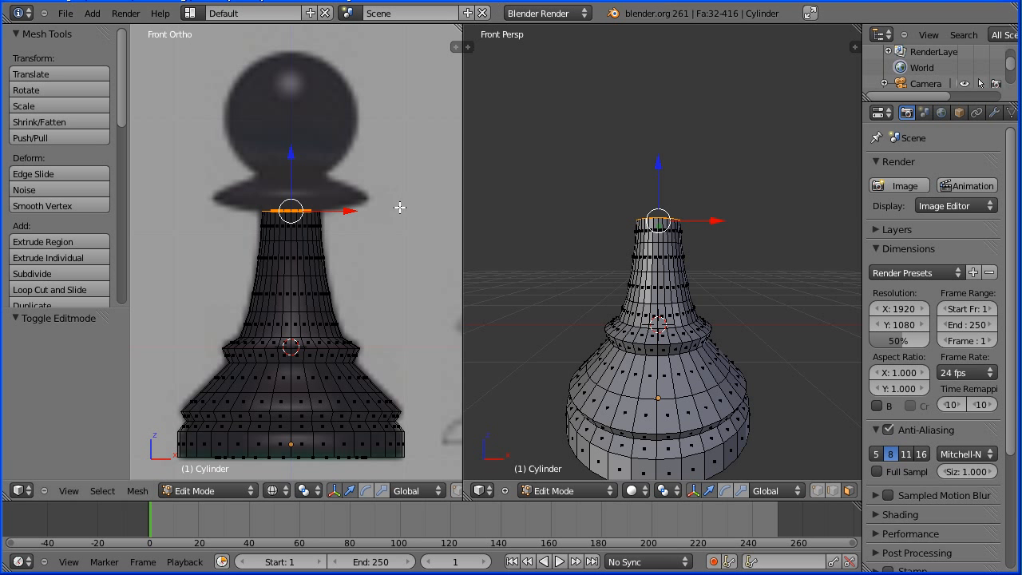
# Extrude the top faces up about 0.106 and scale them to about 2.718 to reach the upper collar's rim
pyautogui.press('e')
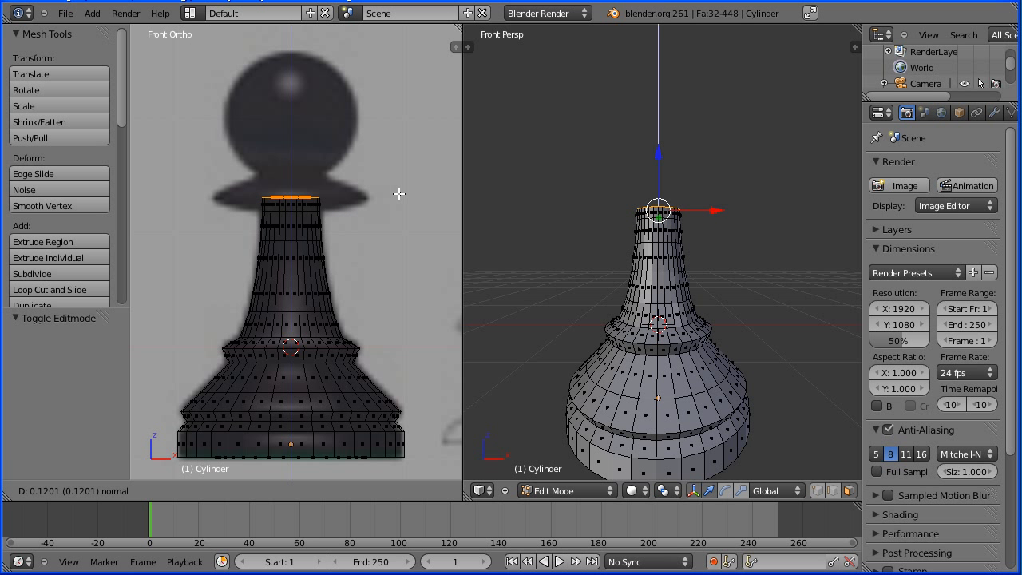
pyautogui.click(399, 195)
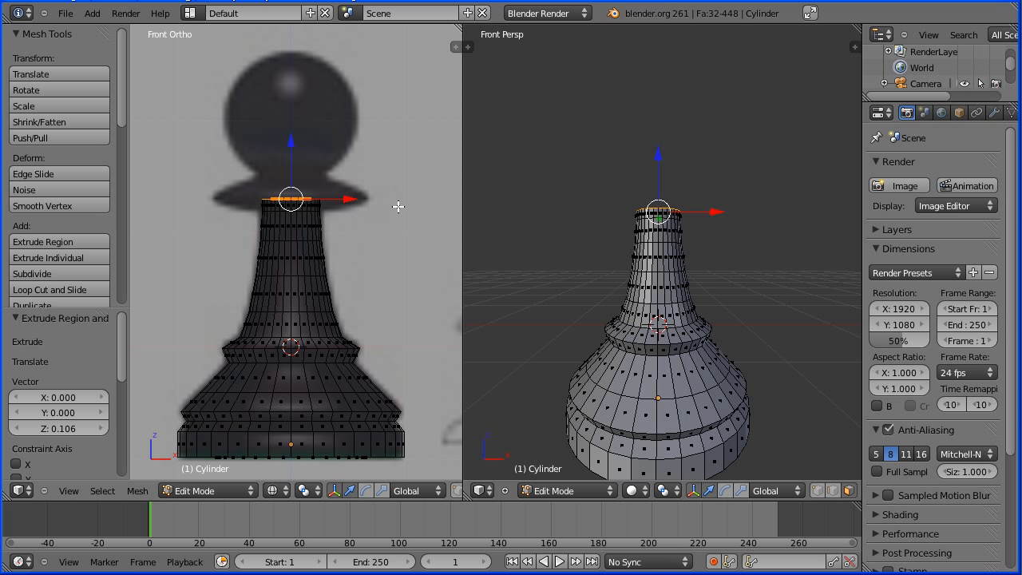
pyautogui.press('s')
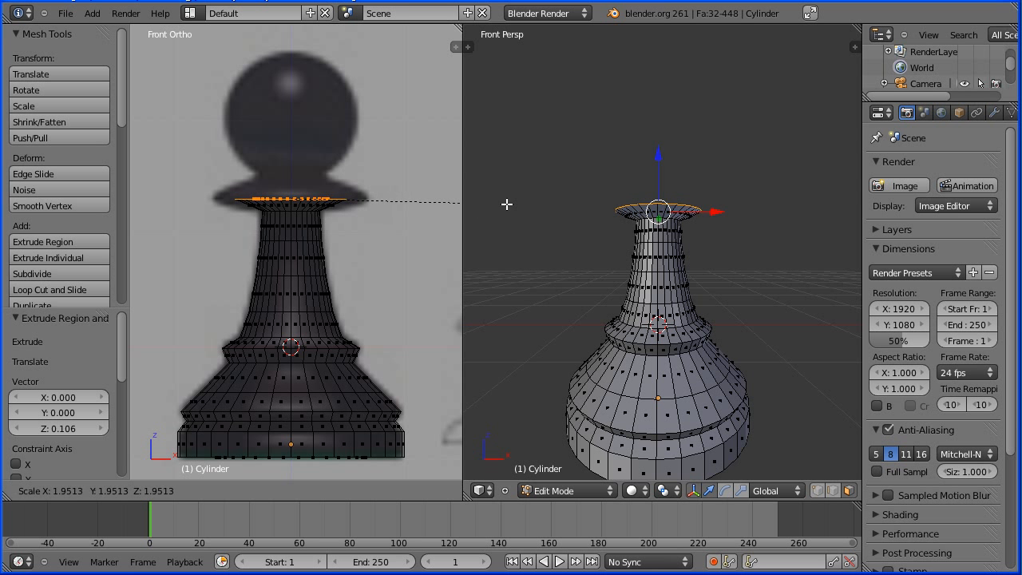
pyautogui.click(582, 206)
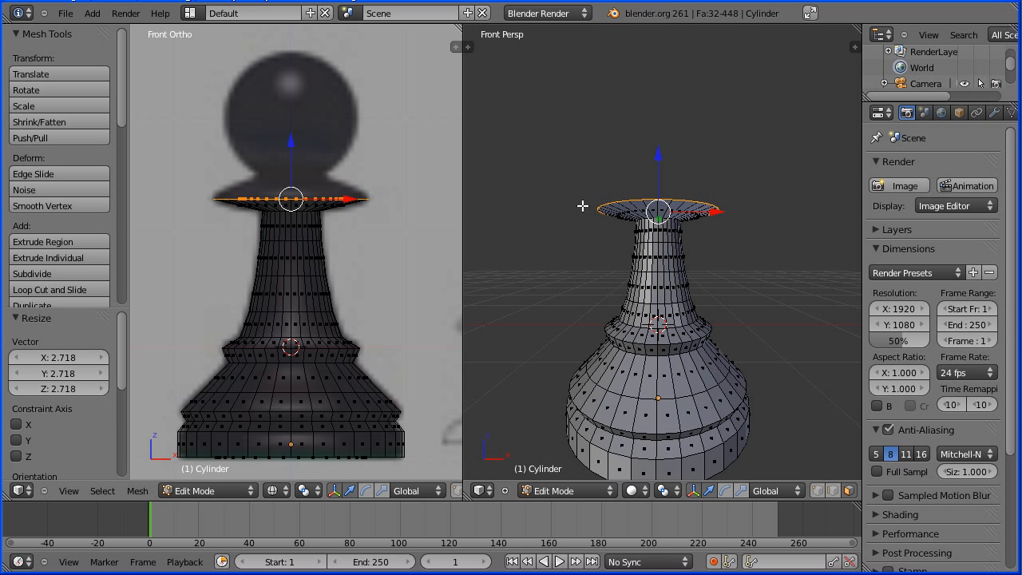
# Extrude the top faces up about 0.092 and scale them to about 0.745 to slope inward above the upper collar's rim
pyautogui.press('e')
pyautogui.click(424, 201)
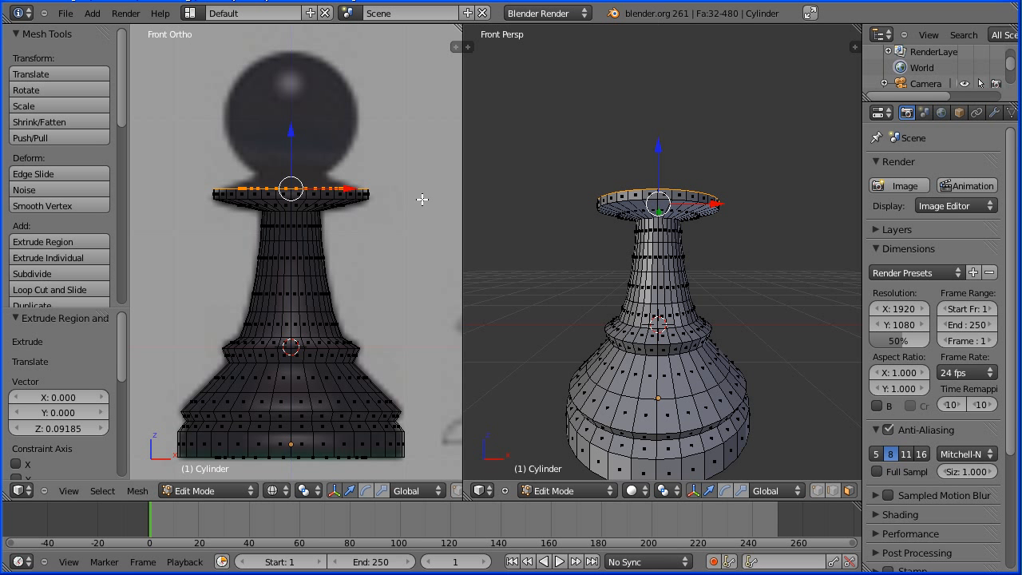
pyautogui.press('s')
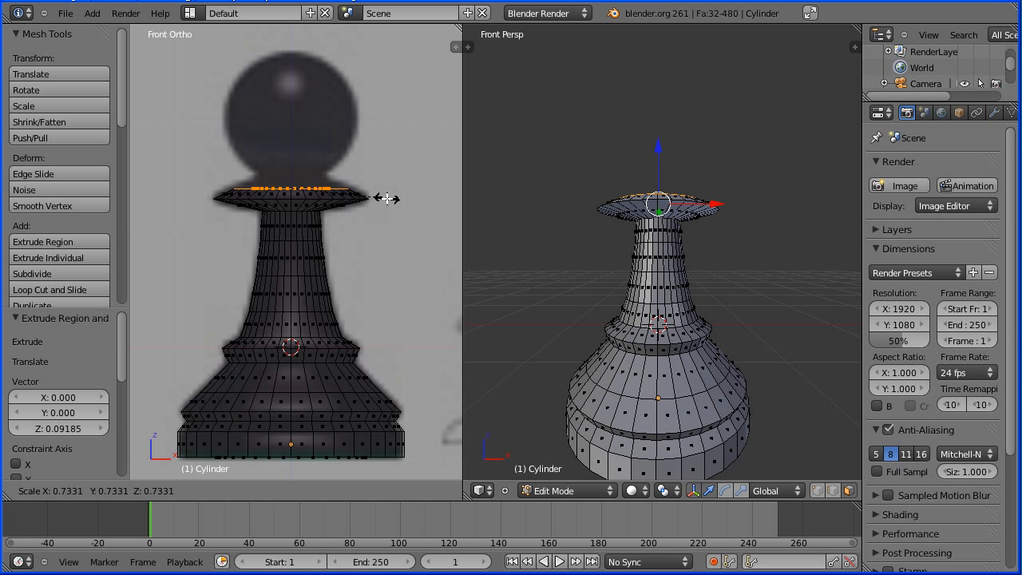
pyautogui.click(387, 197)
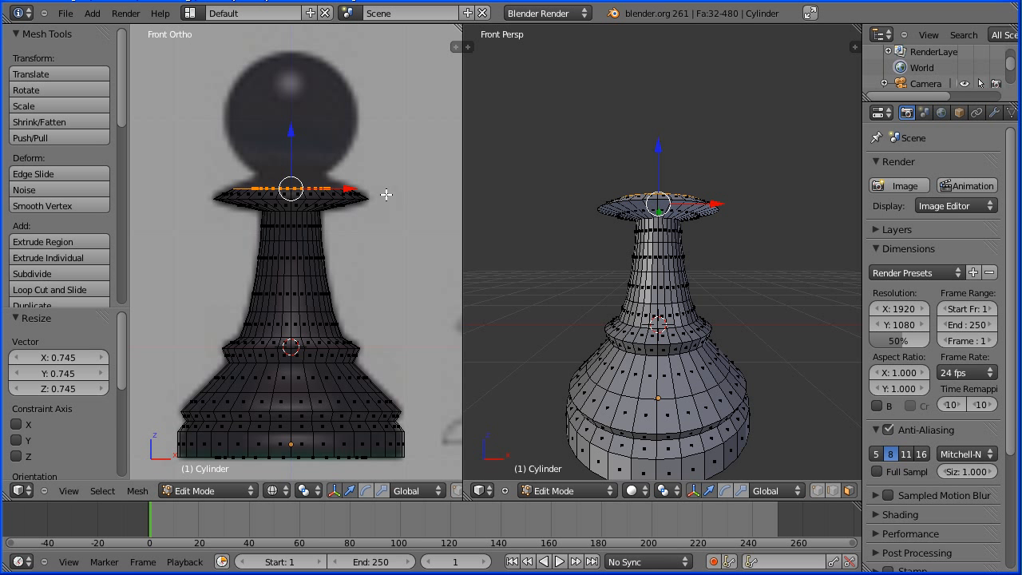
# Extrude the top faces up about 0.127 and scale them to about 0.406 to narrow the mesh beneath the pawn's round head
pyautogui.press('e')
pyautogui.click(388, 180)
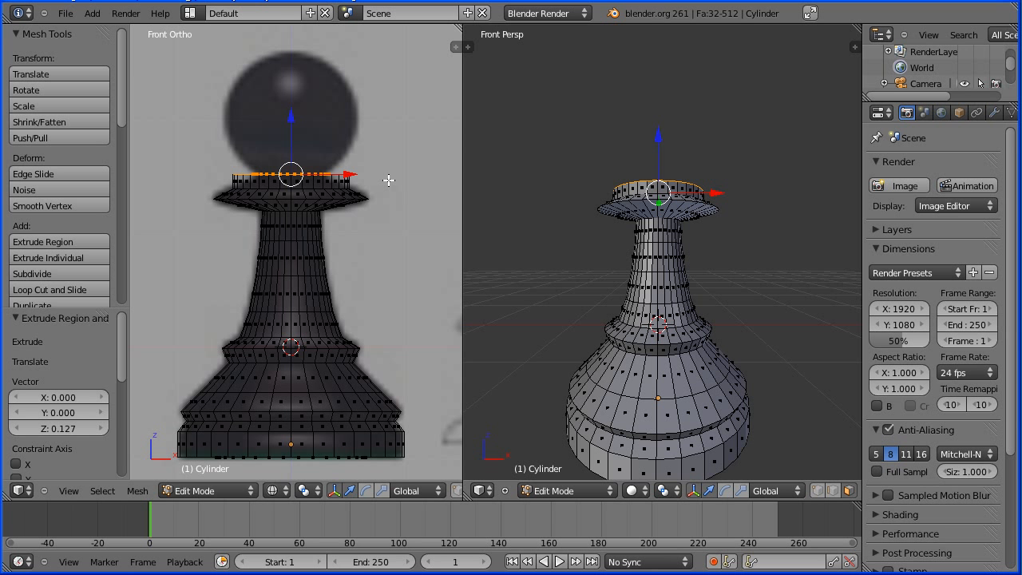
pyautogui.press('s')
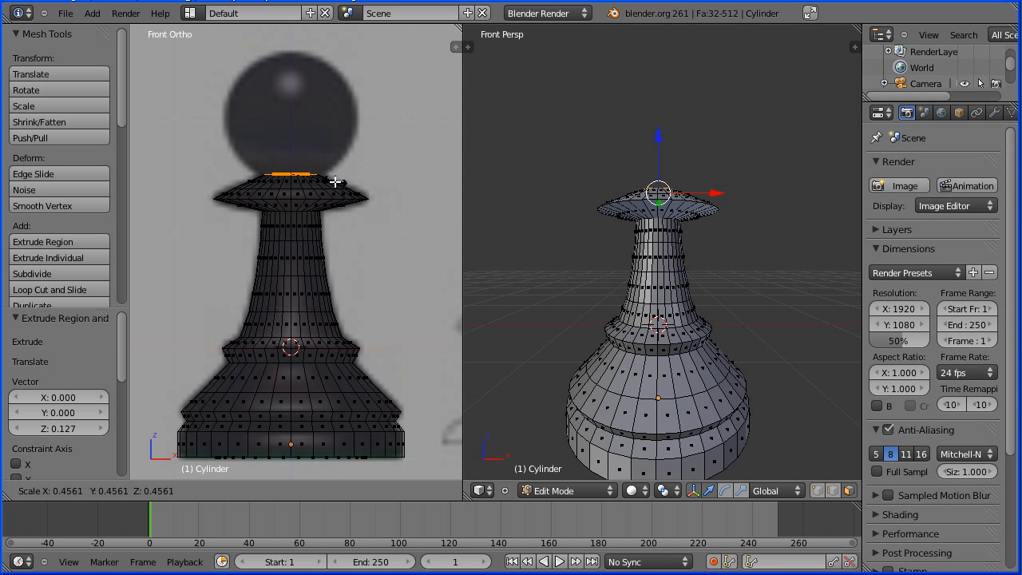
pyautogui.click(329, 181)
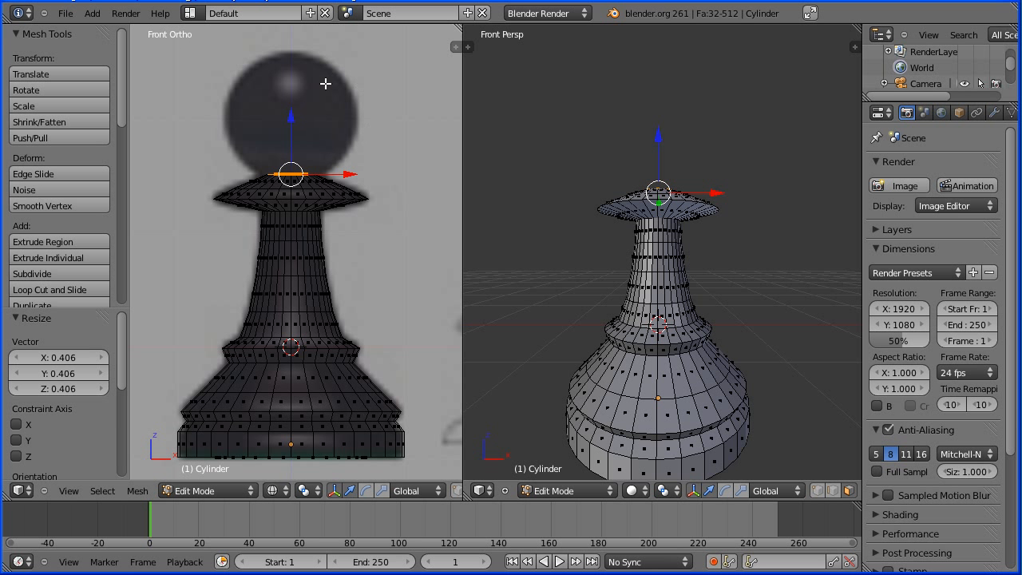
# Add a UV sphere to the pawn mesh for its round head
pyautogui.click(92, 13)
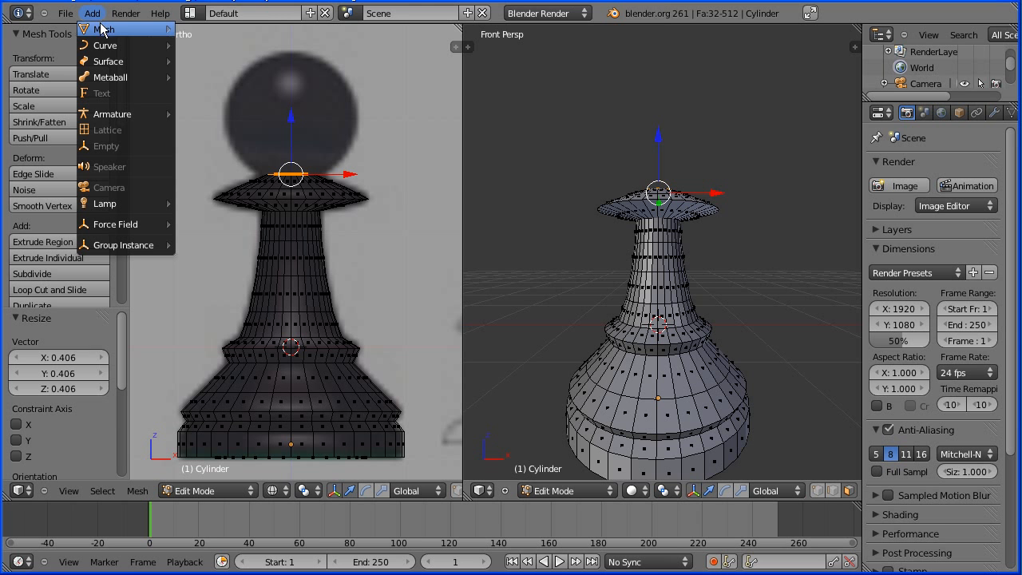
pyautogui.moveTo(107, 31)
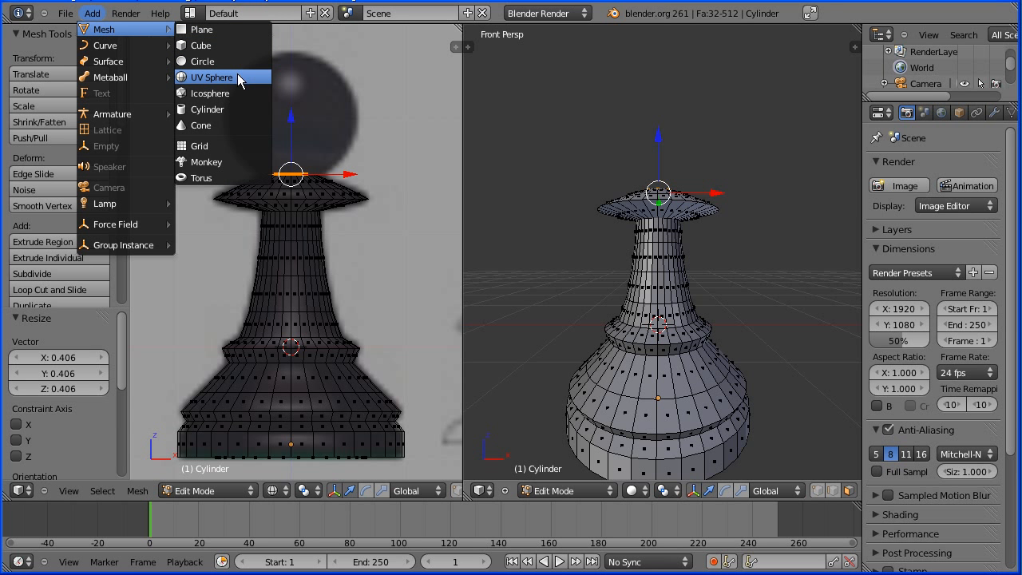
pyautogui.click(211, 77)
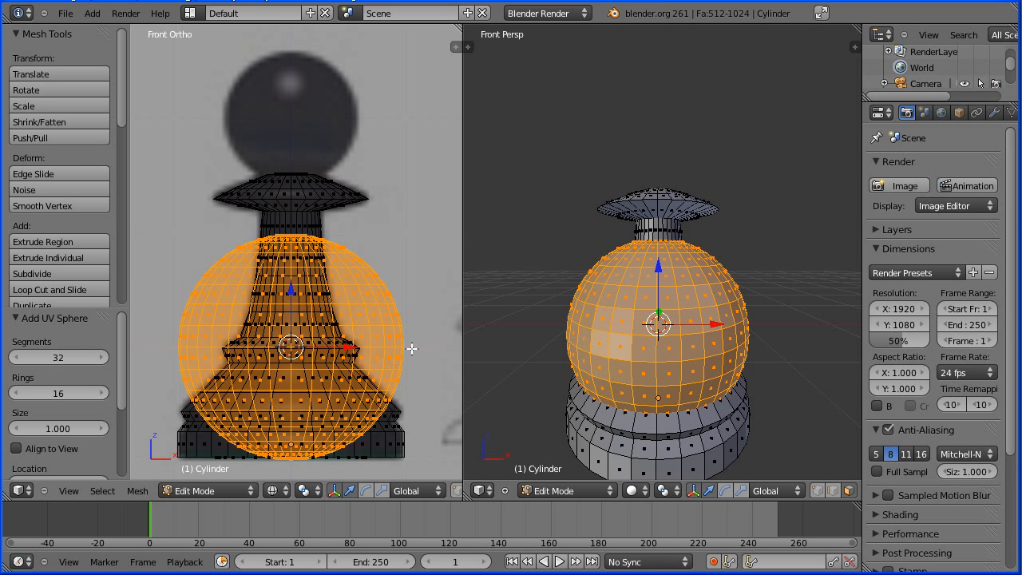
# Fit the sphere to the reference pawn's head by scaling it to about 0.516, raising it about 2.042 along Z, and enlarging it about 1.084
pyautogui.press('s')
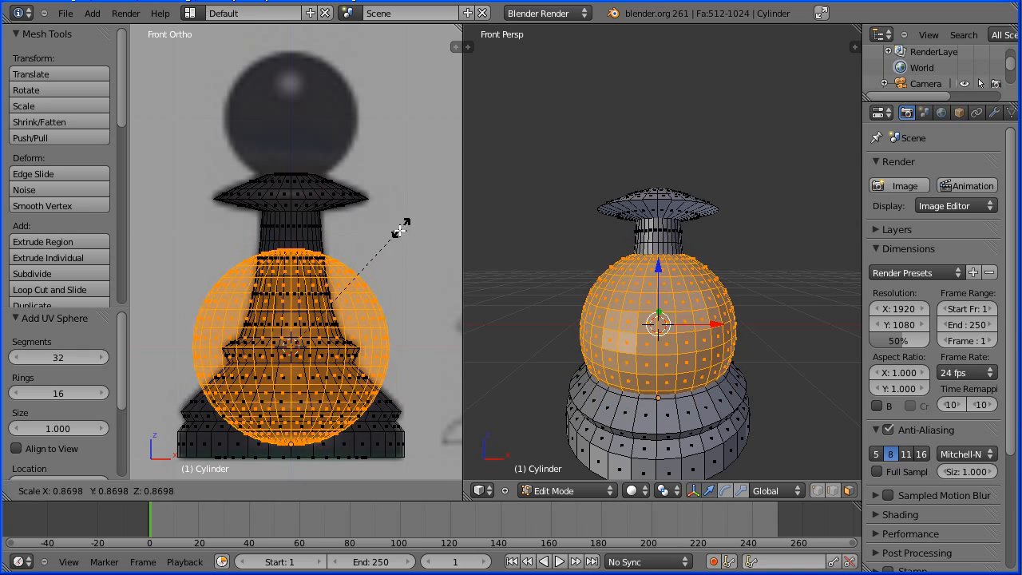
pyautogui.click(355, 275)
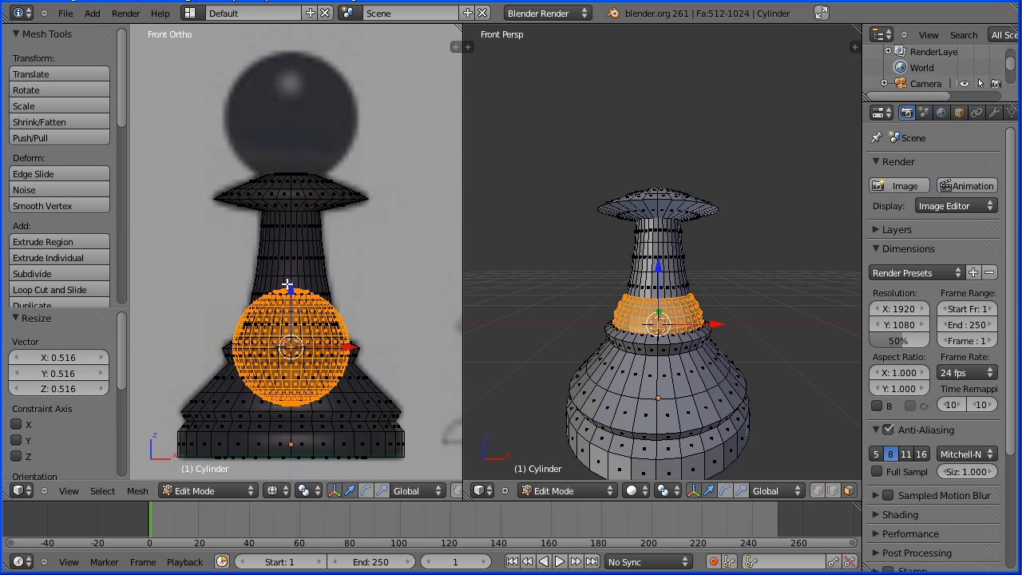
pyautogui.moveTo(292, 289); pyautogui.dragTo(303, 58)
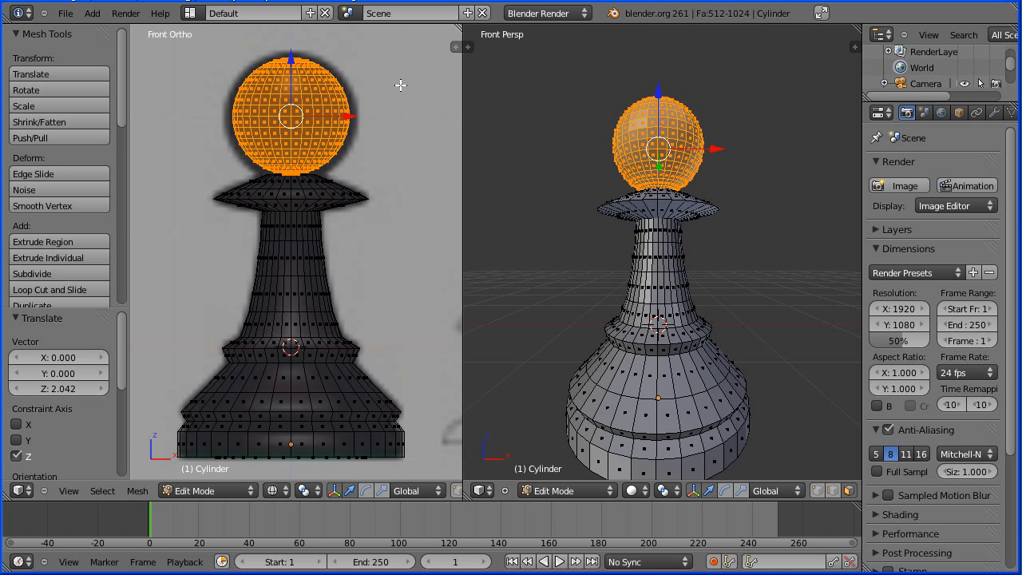
pyautogui.press('s')
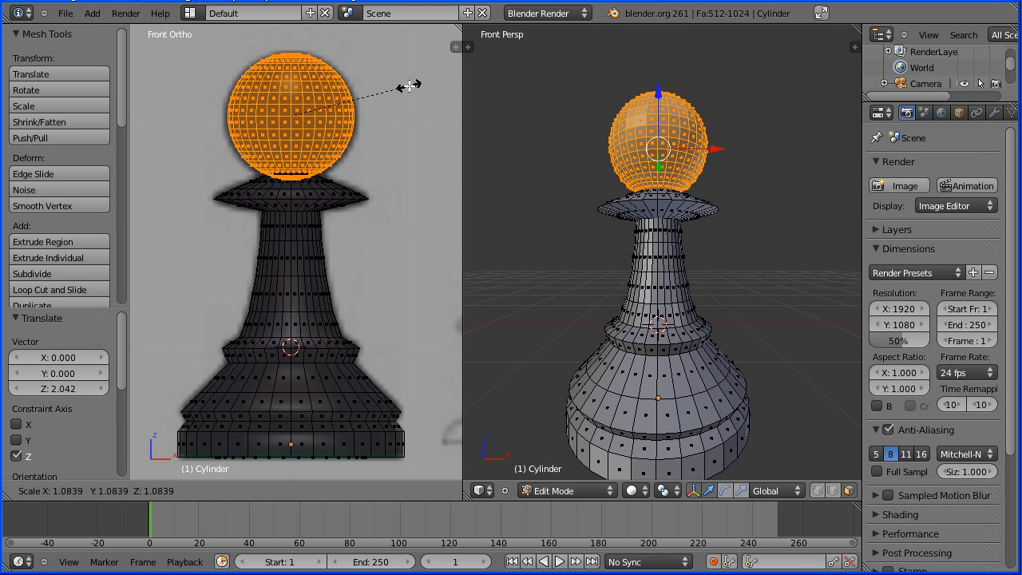
pyautogui.click(409, 85)
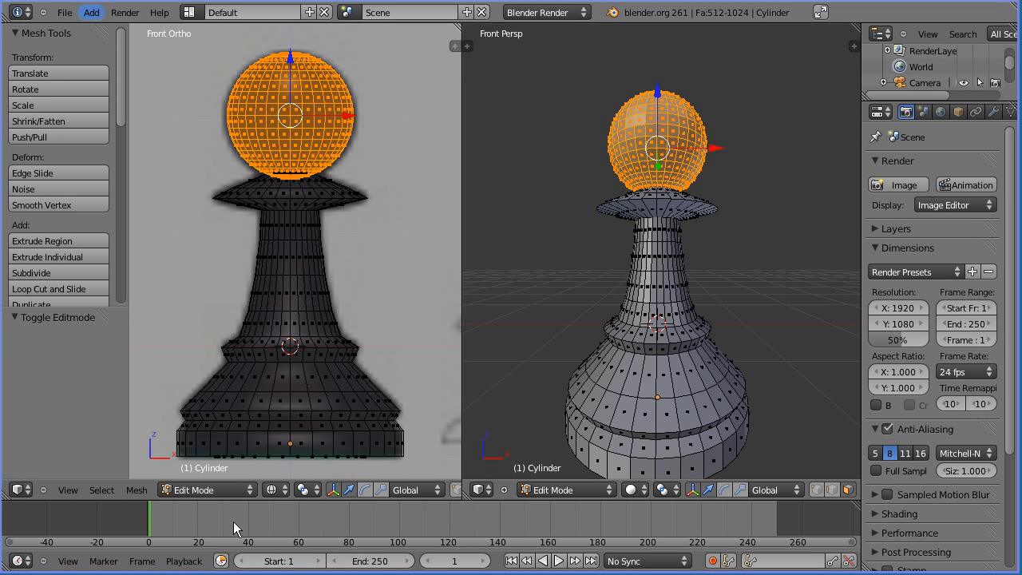
# Return the pawn to Object Mode and apply smooth shading to it
pyautogui.click(220, 493)
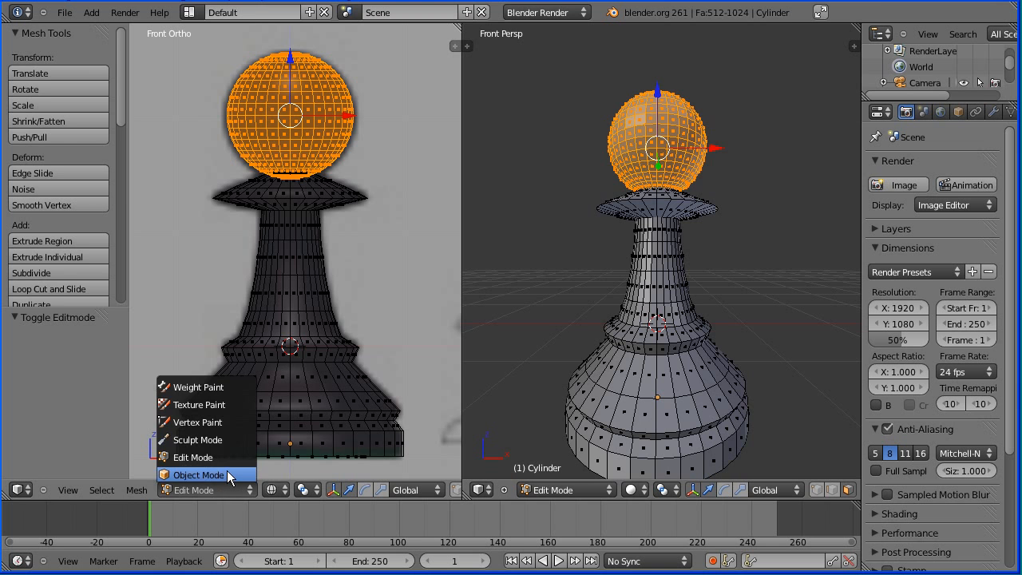
pyautogui.click(227, 470)
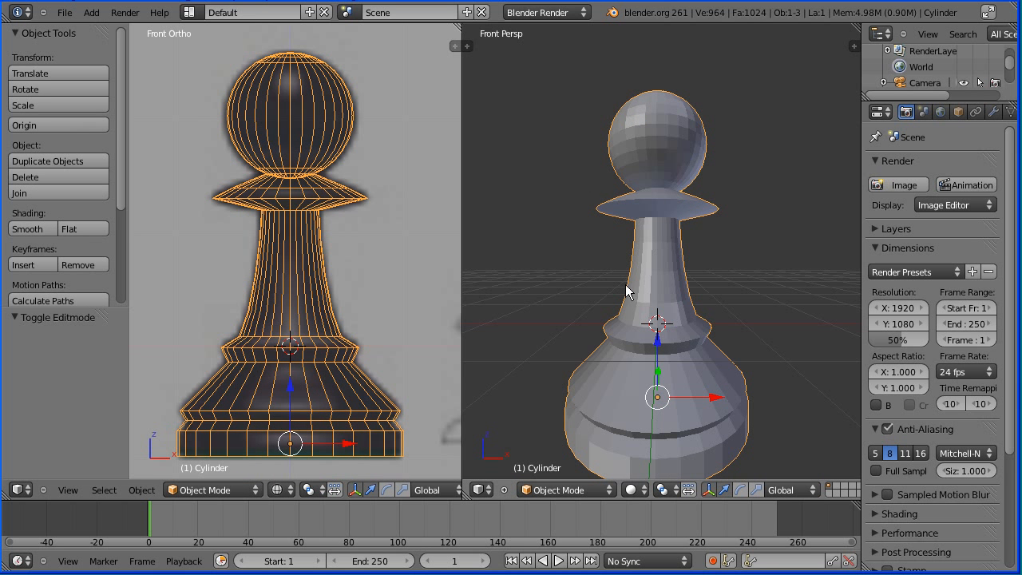
pyautogui.moveTo(550, 198); pyautogui.dragTo(551, 224, button='middle')
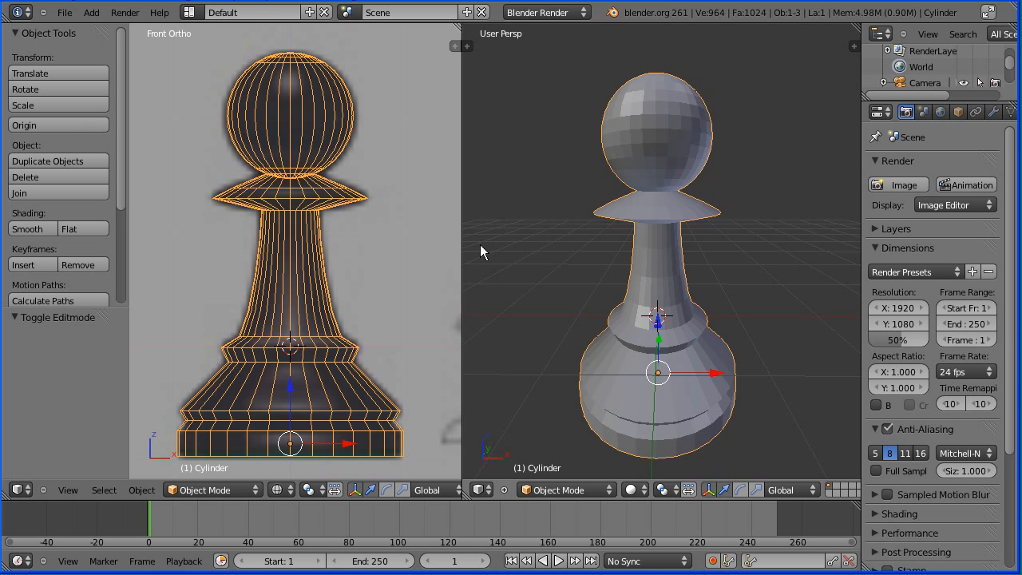
pyautogui.click(37, 230)
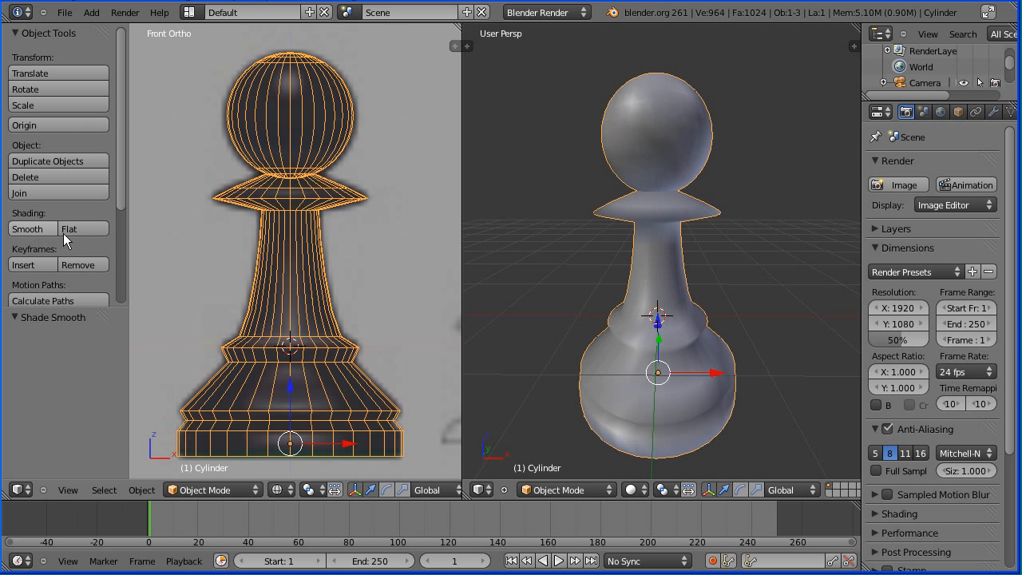